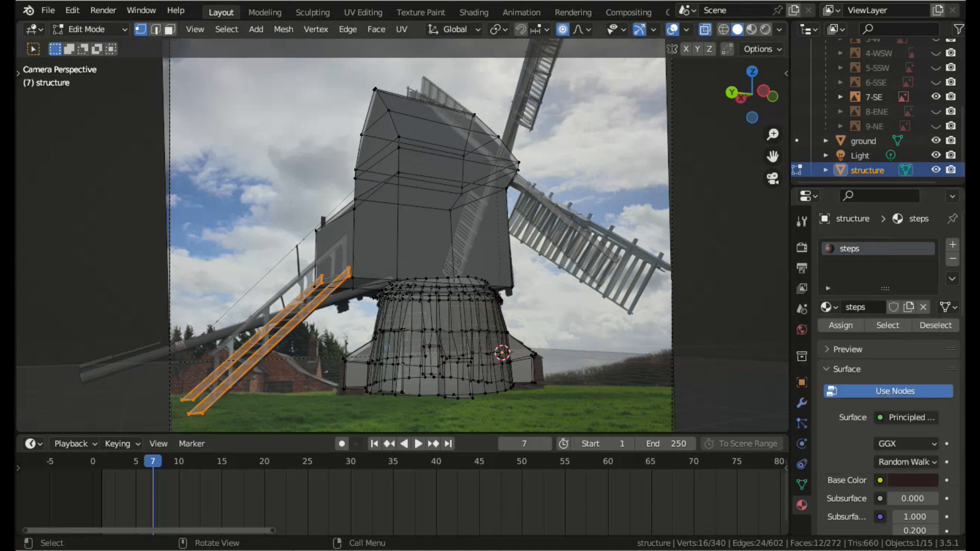
- Invert the selection and add a second material named structure for the selected mill body and base
key(ctrl+i)
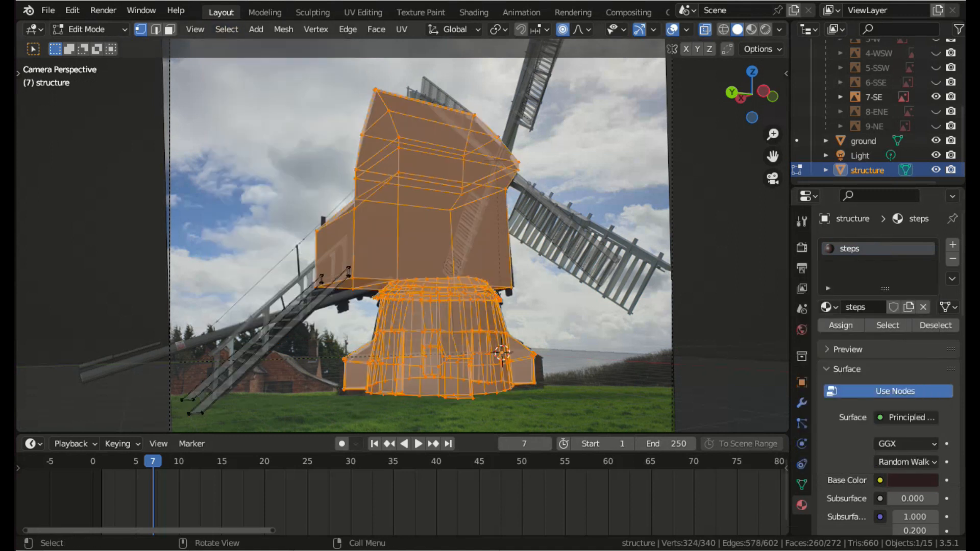
click(952, 245)
click(888, 336)
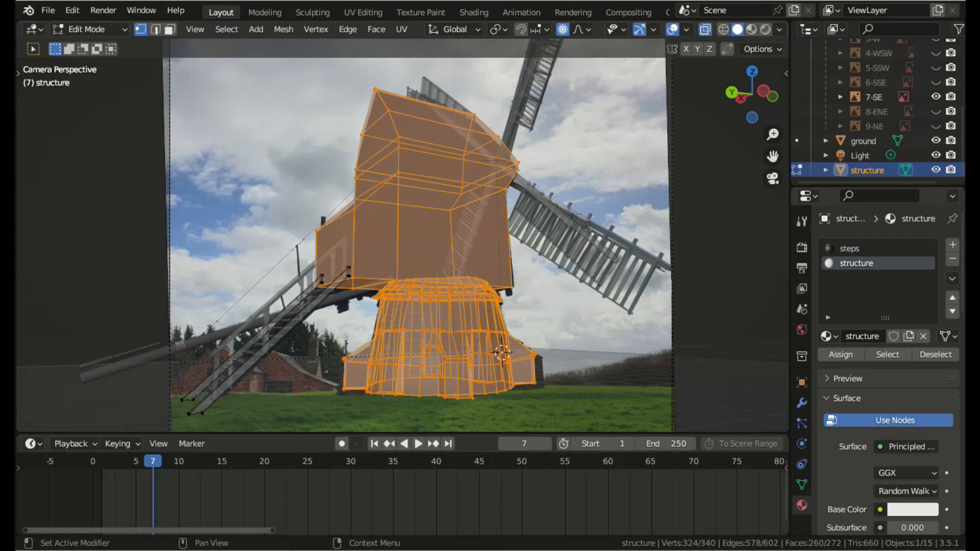
- Enlarge the timeline area, turn it into a Shader Editor and frame the structure material's nodes
drag(102, 435, 102, 236)
click(32, 242)
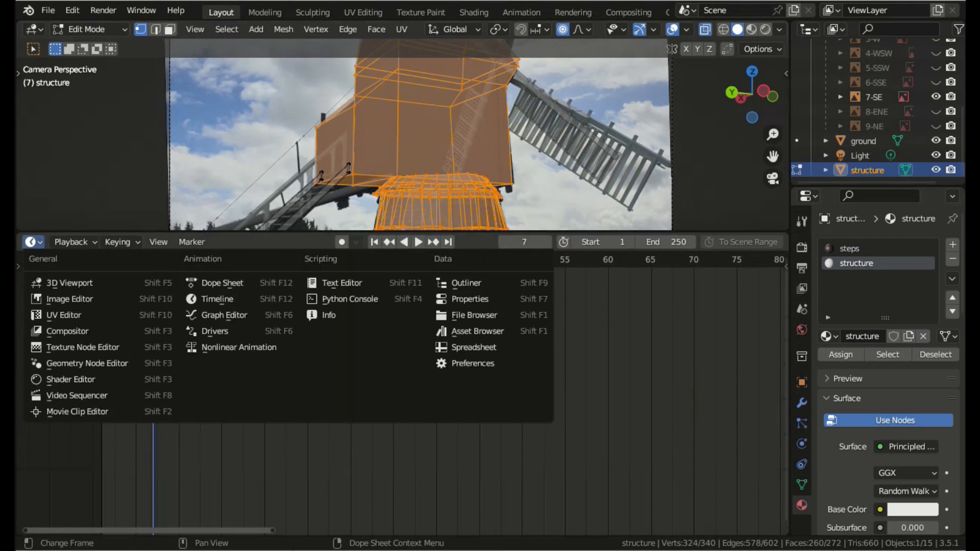
click(66, 372)
key(Home)
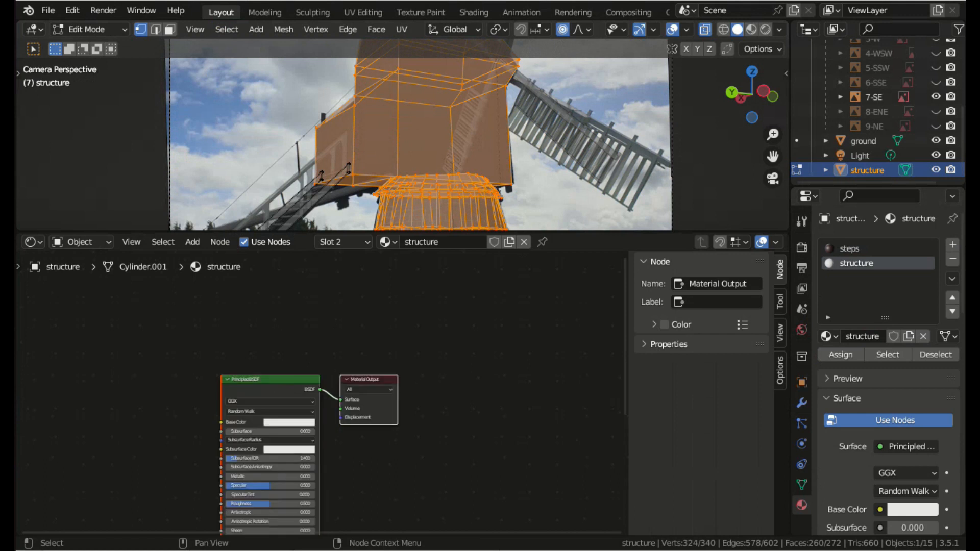
- Add an Image Texture node and link its Color output to the Principled BSDF's Base Color
click(192, 242)
mouse_move(220, 323)
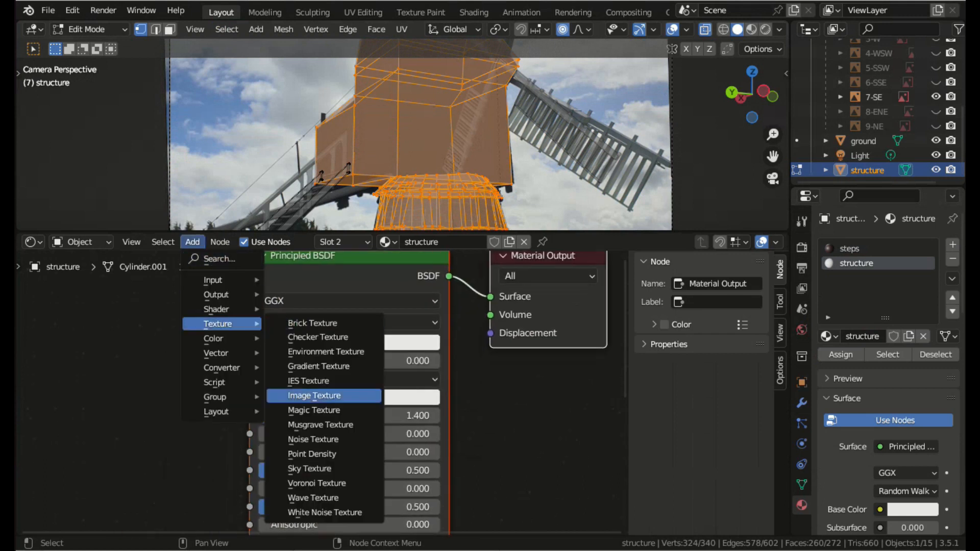
click(314, 395)
click(204, 306)
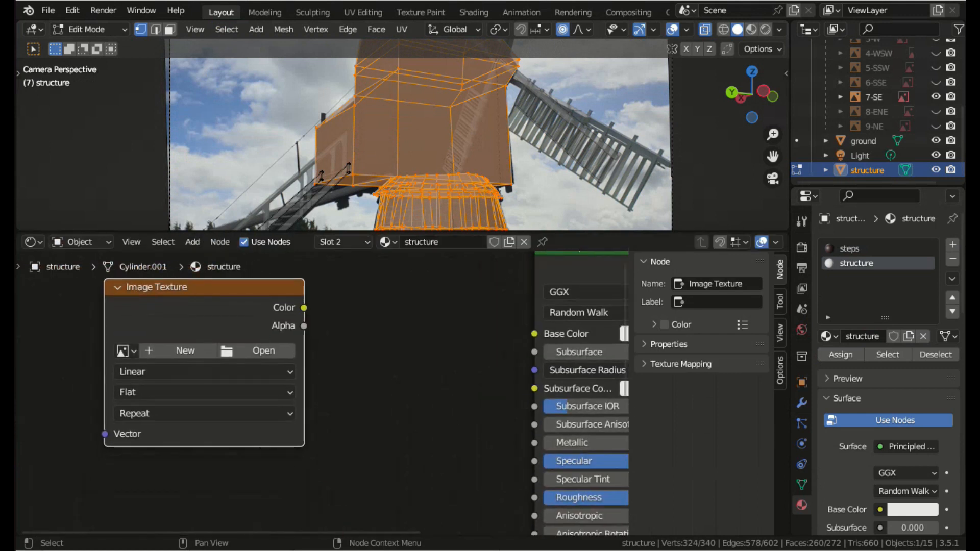
drag(304, 308, 535, 333)
- Create a new 4096 × 4096 px image named structure_base without alpha, using the UV Grid generated type
click(179, 351)
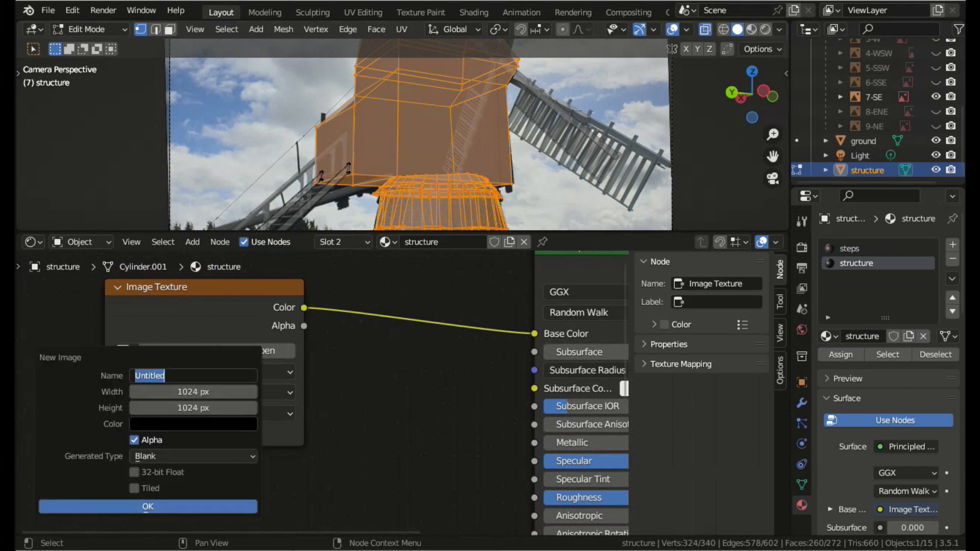
text(4096)
key(Return)
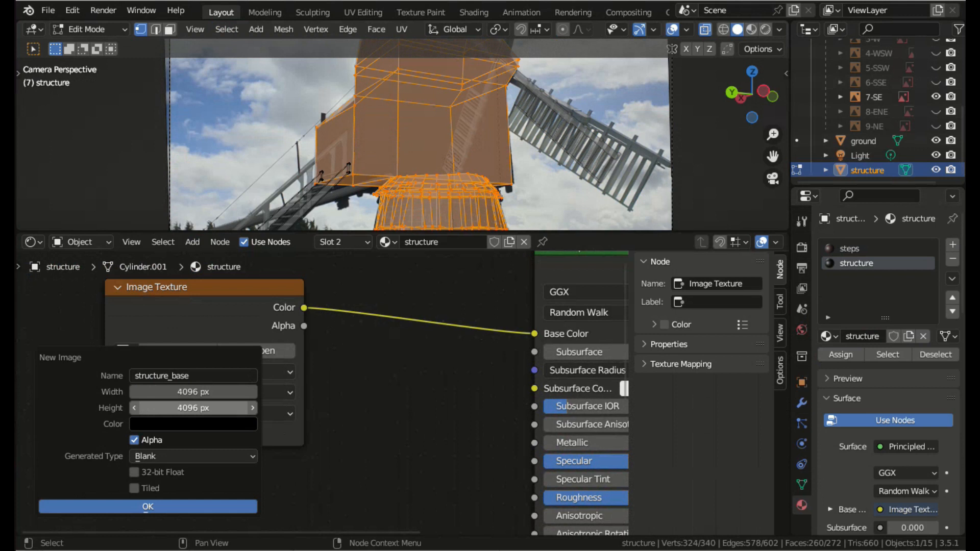
click(193, 456)
click(193, 488)
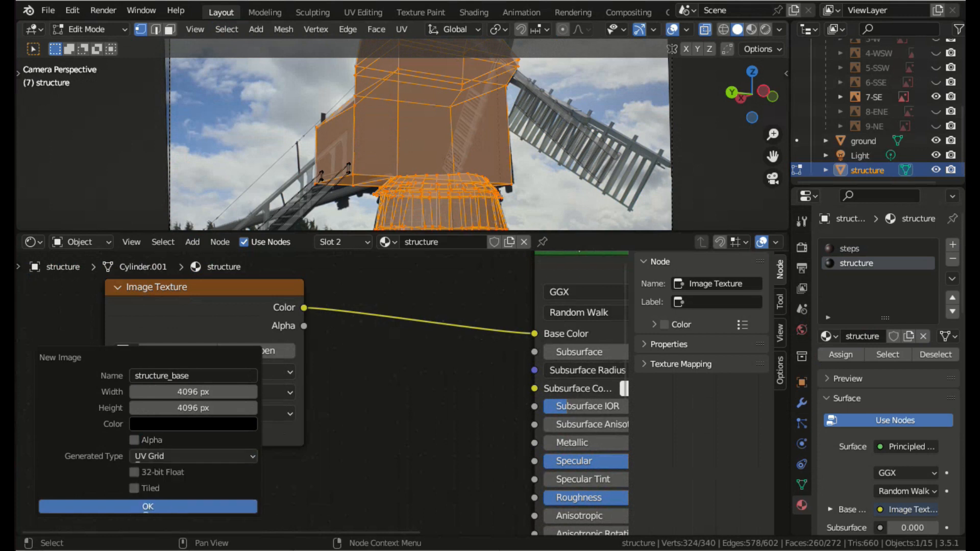
click(148, 507)
- Display the model in material preview and enlarge the 3D viewport around the mill's base
click(751, 29)
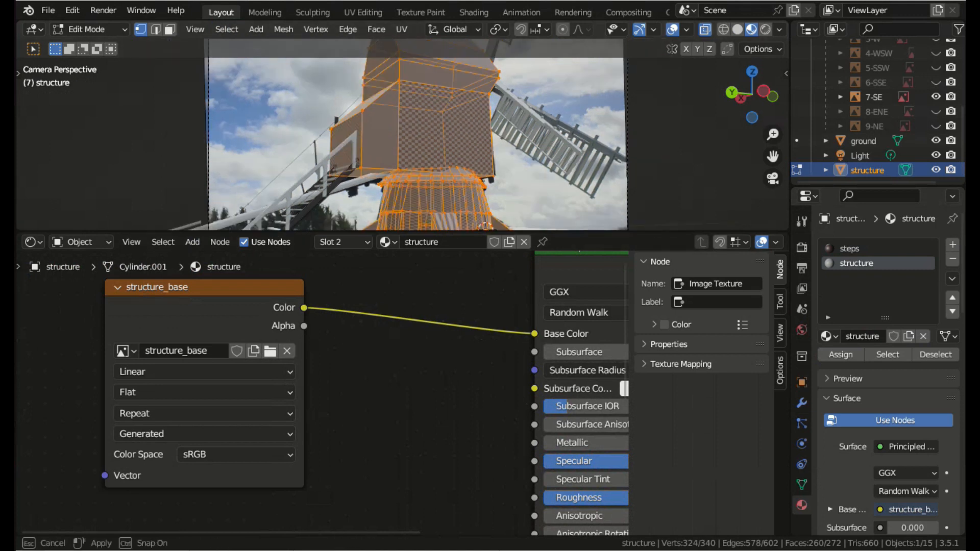
drag(460, 231, 459, 447)
scroll(402, 242, up, 4)
shift+middle_drag(344, 261, 364, 152)
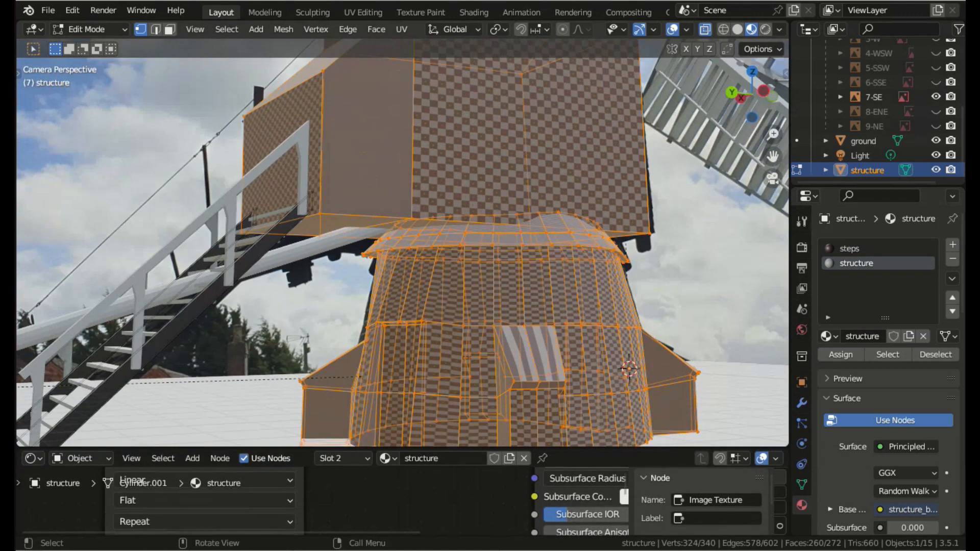
- Clear the selection and select the edge loops around the rim at the top of the round base
key(alt+a)
middle_drag(307, 266, 423, 293)
alt+shift+click(459, 296)
alt+shift+click(439, 296)
middle_drag(357, 286, 541, 285)
scroll(402, 242, up, 3)
alt+shift+click(350, 383)
shift+middle_drag(350, 383, 350, 214)
middle_drag(350, 214, 311, 214)
scroll(357, 240, up, 3)
- Hide the ground object and add the edges around the underside of the round base to the selection
click(935, 140)
shift+middle_drag(358, 357, 357, 153)
scroll(347, 301, up, 4)
shift+click(694, 411)
scroll(638, 266, down, 4)
alt+shift+click(327, 314)
alt+shift+click(434, 343)
middle_drag(327, 314, 500, 322)
middle_drag(357, 322, 454, 327)
alt+shift+click(454, 327)
middle_drag(453, 327, 551, 327)
alt+shift+click(613, 358)
shift+middle_drag(551, 153, 536, 378)
scroll(403, 243, down, 3)
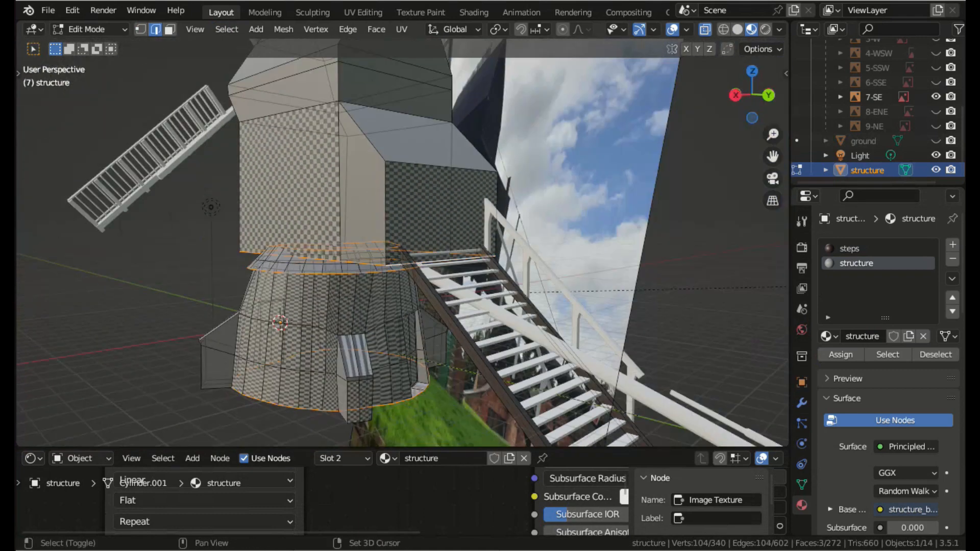
- Select further edge loops along the mill body and the round base for the UV seams
middle_drag(424, 128, 352, 163)
alt+shift+click(352, 164)
alt+shift+click(285, 307)
middle_drag(229, 214, 449, 327)
alt+shift+click(450, 327)
alt+shift+click(434, 285)
middle_drag(357, 306, 463, 235)
alt+shift+click(434, 286)
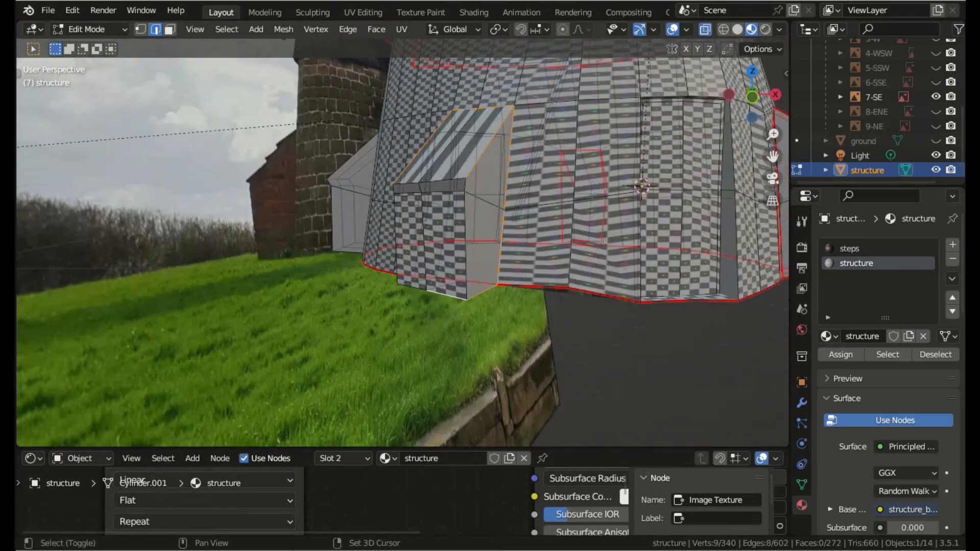
- Add the remaining bottom and side edges of the first sloped-roof annex to the seam selection
shift+click(412, 287)
middle_drag(412, 287, 470, 287)
shift+click(587, 306)
middle_drag(587, 305, 638, 301)
shift+click(735, 247)
shift+click(754, 153)
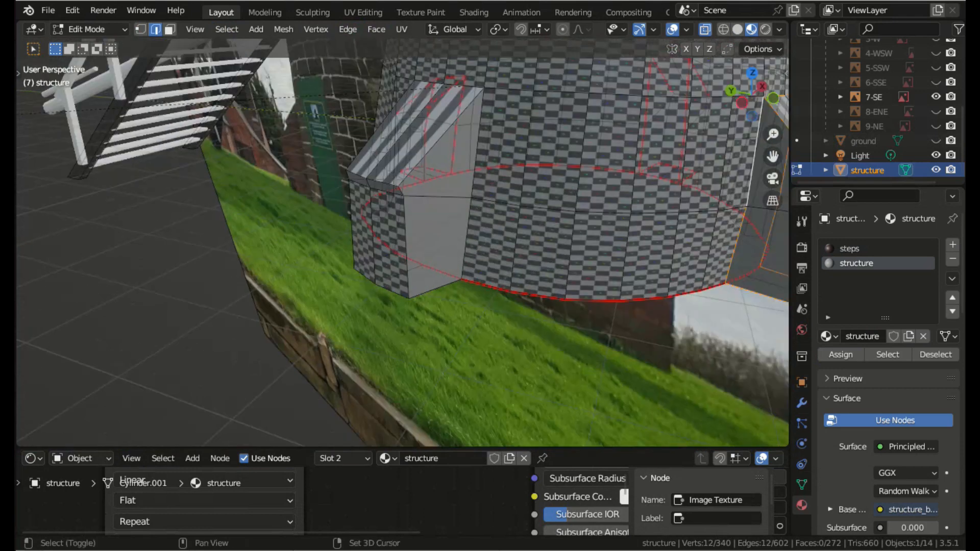
- Select the outline edges of the neighbouring annex on the round base for its UV seams
shift+click(454, 401)
middle_drag(454, 400, 556, 388)
shift+click(448, 220)
shift+click(450, 299)
shift+click(463, 344)
middle_drag(486, 267, 459, 260)
scroll(490, 235, down, 4)
scroll(490, 235, up, 4)
shift+click(602, 409)
scroll(490, 235, down, 4)
- Turn off X-ray and select the seam edges around the doorway side of the round base
key(alt+z)
click(474, 265)
shift+click(575, 260)
shift+click(536, 296)
shift+click(294, 309)
middle_drag(536, 296, 224, 308)
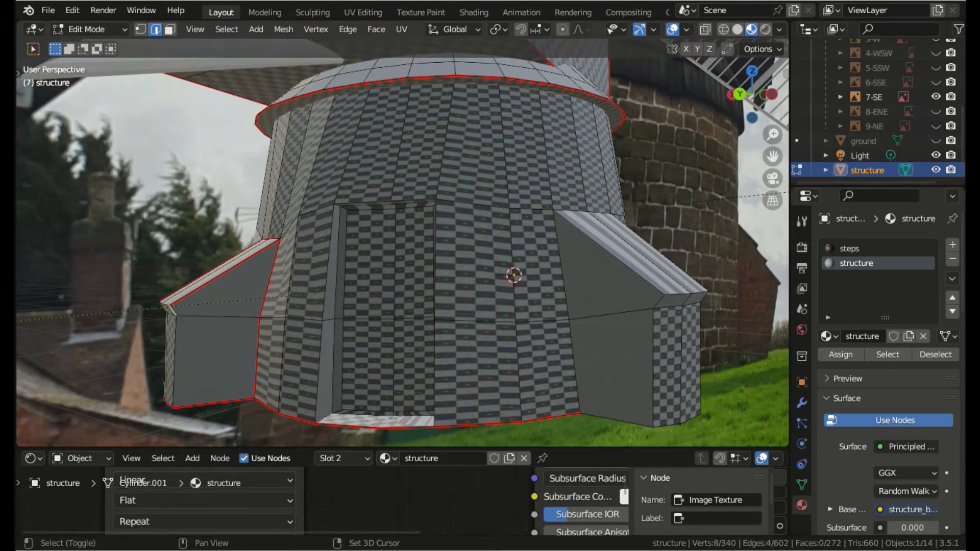
- Add the remaining annex and base edges to the selection and mark them as seams
middle_drag(561, 276, 306, 270)
shift+click(199, 375)
shift+click(743, 428)
middle_drag(613, 286, 317, 286)
shift+click(321, 380)
shift+click(145, 343)
shift+middle_drag(322, 358, 562, 255)
click(347, 29)
- Select the whole structure mesh and unwrap it in the UV Editing workspace
key(alt+a)
scroll(402, 242, down, 6)
key(a)
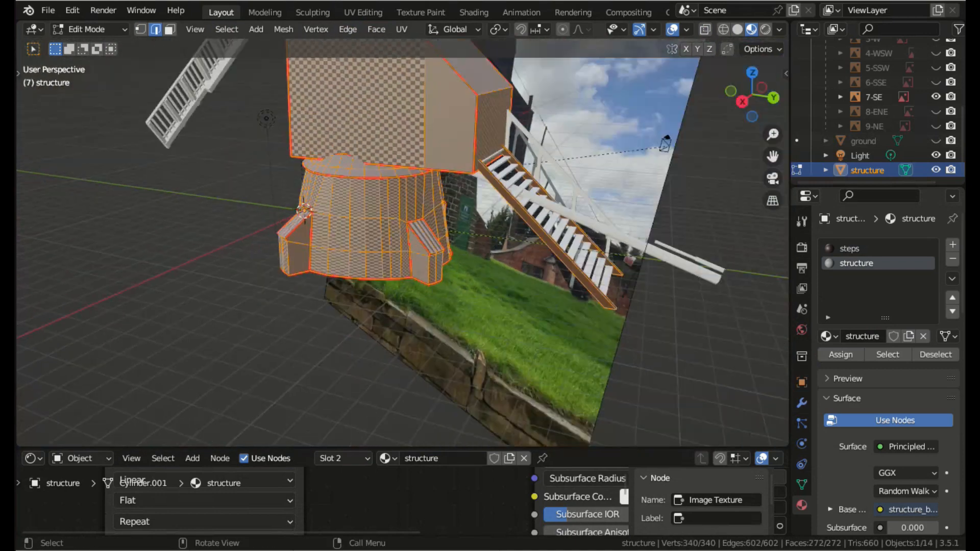
click(362, 12)
scroll(214, 296, down, 7)
key(u)
click(615, 265)
- Check the UV islands and mark a vertical wall edge and a rim edge of the round base as seams
key(4)
click(145, 174)
shift+click(237, 186)
shift+click(319, 300)
scroll(214, 296, down, 1)
middle_drag(638, 306, 460, 301)
key(alt+a)
scroll(602, 306, up, 3)
click(602, 327)
shift+click(611, 252)
click(745, 29)
click(766, 292)
- Select the entire mesh and unwrap it again with the added wall and rim seams
key(a)
key(u)
key(Return)
scroll(214, 296, up, 3)
shift+middle_drag(169, 352, 303, 229)
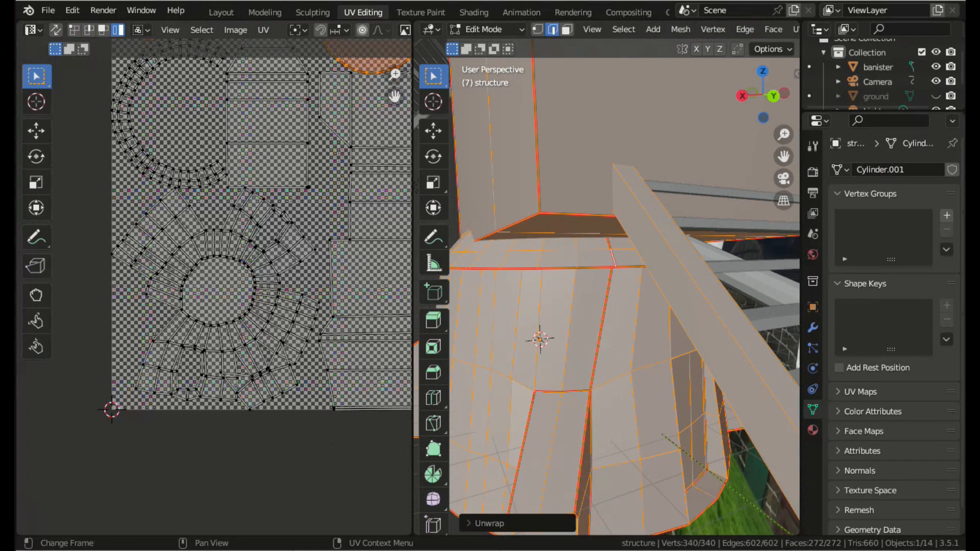
scroll(214, 295, down, 3)
middle_drag(603, 332, 697, 296)
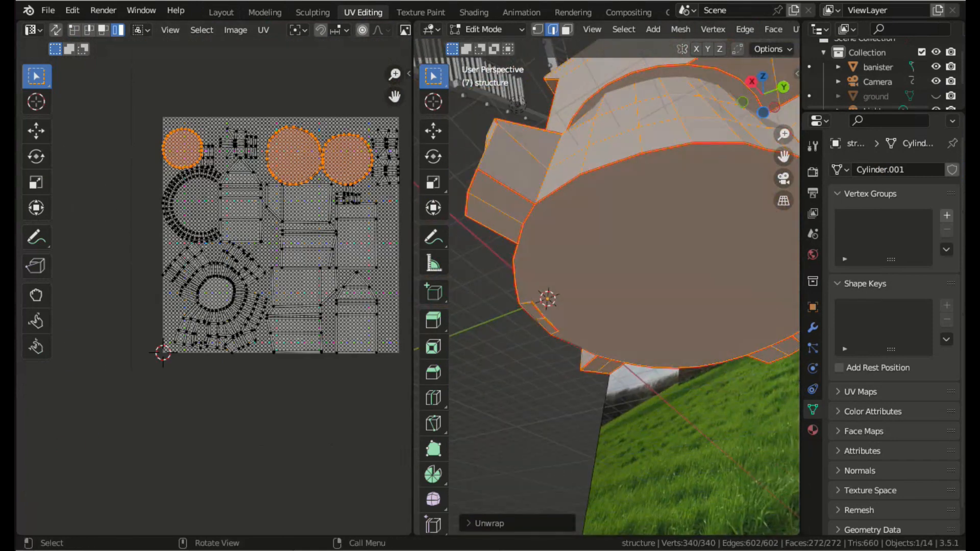
- Examine which faces of the round base belong to the ring-shaped UV island, using face selection and X-ray
click(216, 294)
key(alt+a)
key(3)
click(656, 256)
middle_drag(612, 230, 633, 357)
scroll(663, 29, down, 10)
click(713, 29)
middle_drag(622, 265, 593, 342)
click(648, 289)
click(594, 302)
click(574, 398)
click(574, 401)
middle_drag(575, 401, 590, 350)
scroll(608, 306, up, 4)
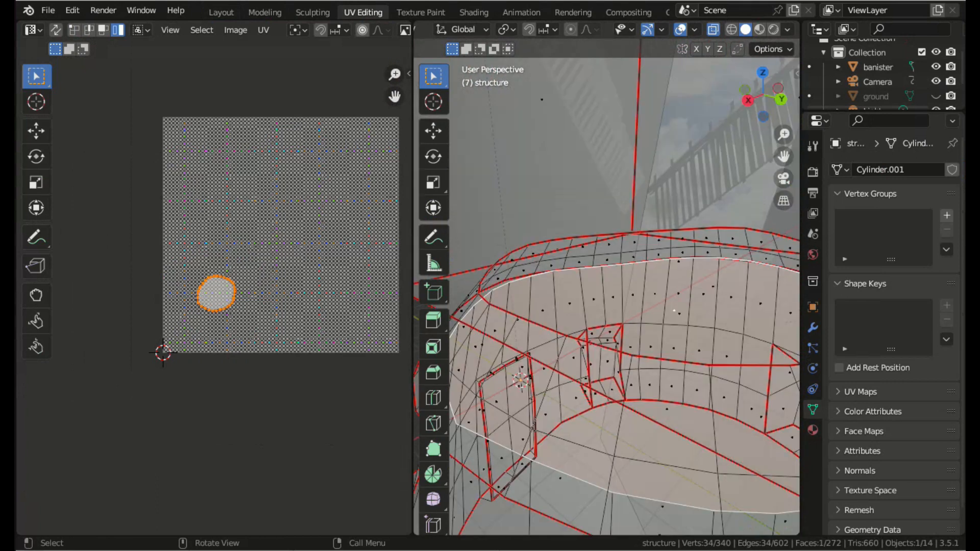
scroll(562, 29, up, 10)
- Mark the edge loop around the disc inside the base's top as a seam and unwrap the whole mesh again
click(552, 29)
key(alt+a)
alt+click(572, 477)
key(ctrl+e)
key(a)
key(u)
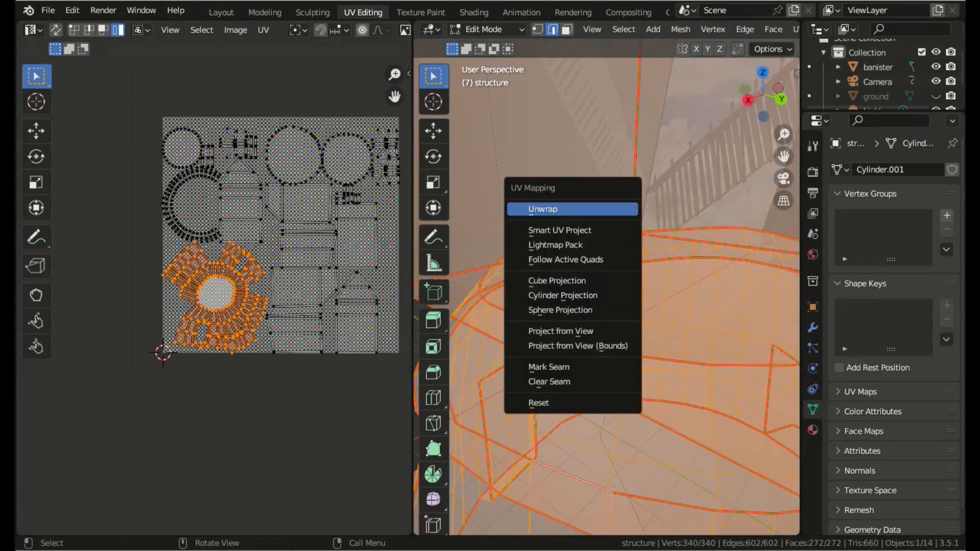
click(546, 208)
- Move the circular disc islands above the UV square and scale them down
click(184, 157)
shift+drag(240, 151, 375, 161)
key(g)
click(310, 80)
key(s)
click(220, 78)
scroll(331, 306, down, 1)
- Move the rectangular island beside the ring-shaped strip out of the UV square and scale it down
middle_drag(340, 317, 276, 283)
click(275, 283)
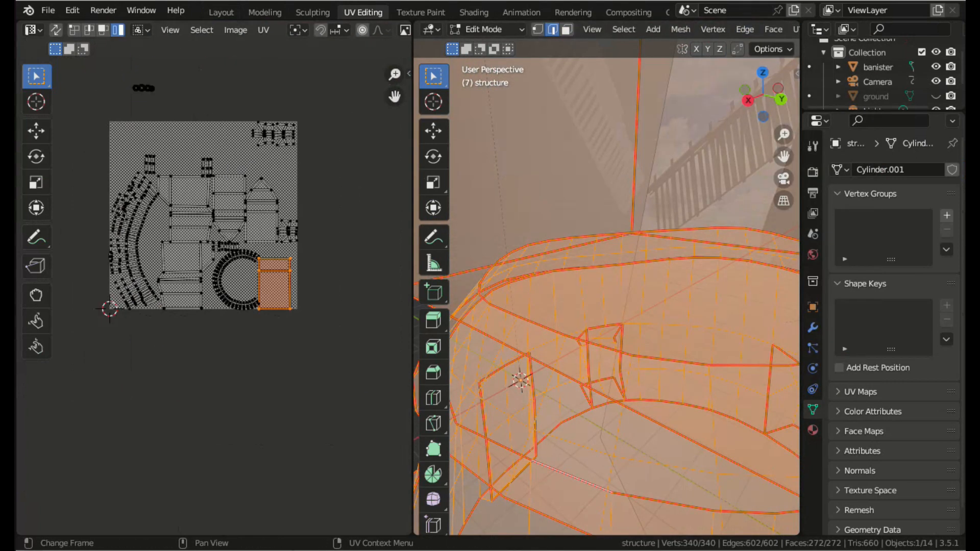
key(g)
click(196, 99)
key(s)
middle_drag(254, 196, 267, 274)
click(267, 274)
- Move the small strip islands above the ring-shaped island out of the UV square and scale them down
click(245, 274)
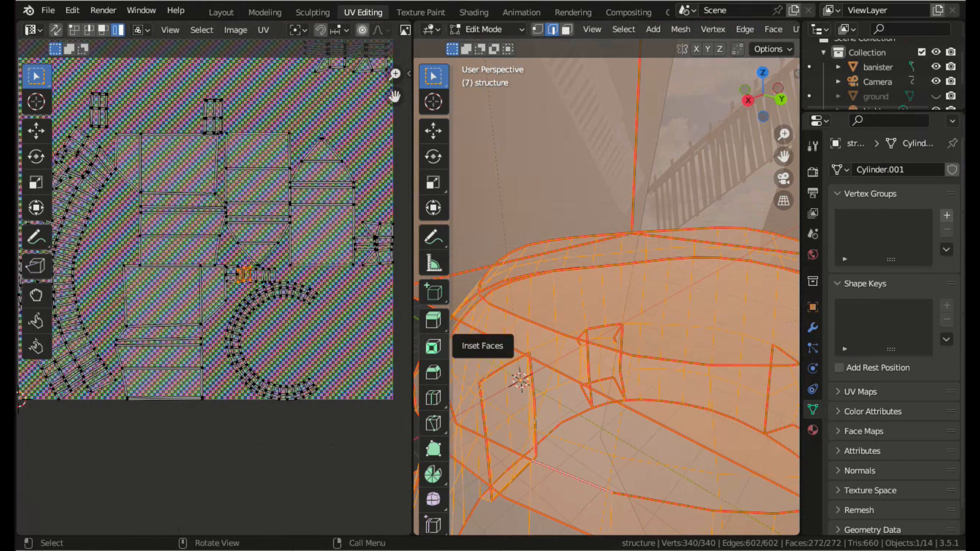
key(3)
click(611, 389)
key(a)
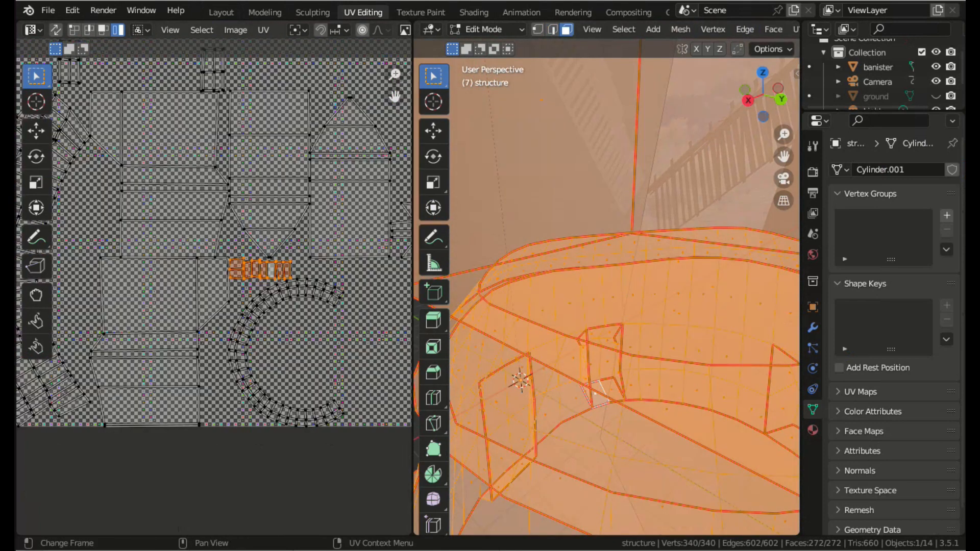
key(g)
click(235, 455)
scroll(213, 291, down, 3)
key(g)
click(156, 103)
key(s)
click(317, 322)
- Move one flared buttress island inside the ring and the two narrow islands into the gap beside the curved wall strips
scroll(607, 287, down, 6)
click(283, 283)
key(g)
click(235, 330)
click(145, 217)
key(g)
click(154, 271)
click(202, 219)
key(g)
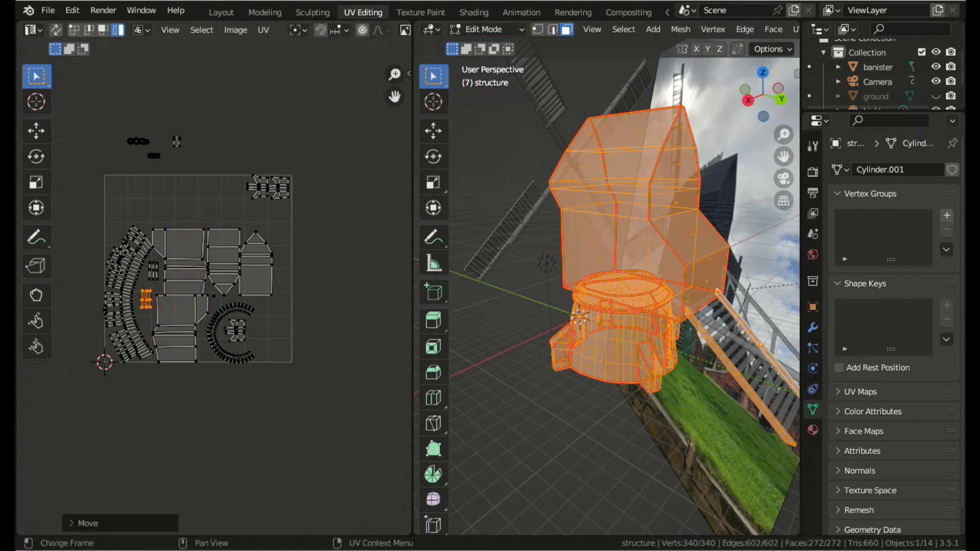
- Shift the ring-shaped island horizontally toward the wall panels and re-center the flared island inside it
click(215, 332)
key(g)
key(x)
click(211, 332)
click(235, 330)
key(g)
click(230, 332)
- Move the two flared islands from the UV square's upper corner beside the ring's opening and nudge the ring toward the wall panels
click(279, 187)
key(g)
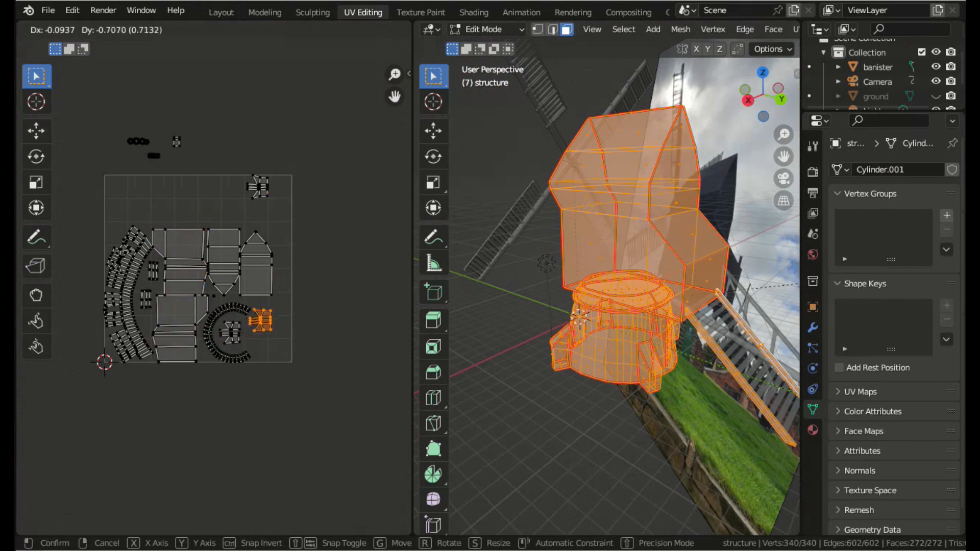
click(263, 348)
scroll(213, 295, up, 4)
key(g)
click(331, 426)
click(205, 388)
key(g)
click(200, 388)
shift+middle_drag(214, 367, 268, 325)
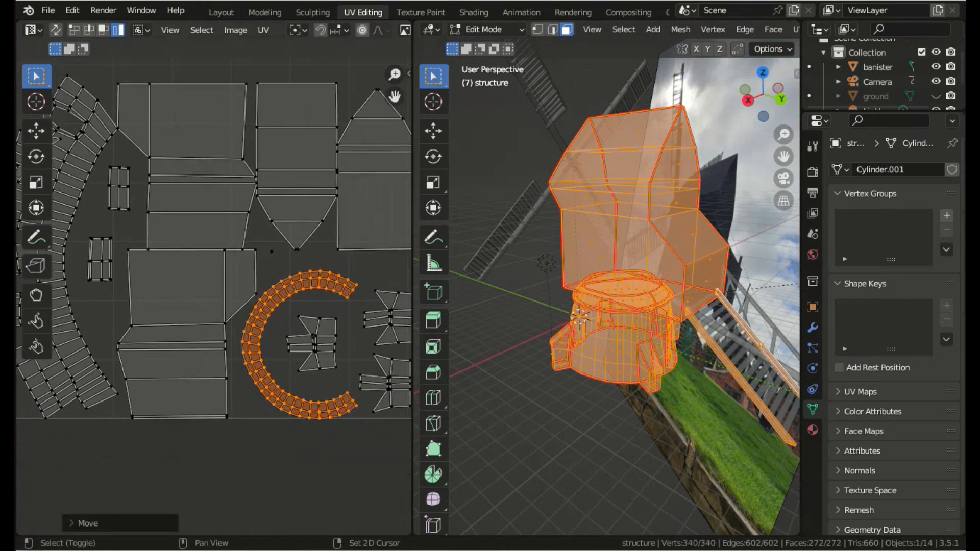
- Scale up the main UV islands together and move them to fill the UV square
key(a)
key(g)
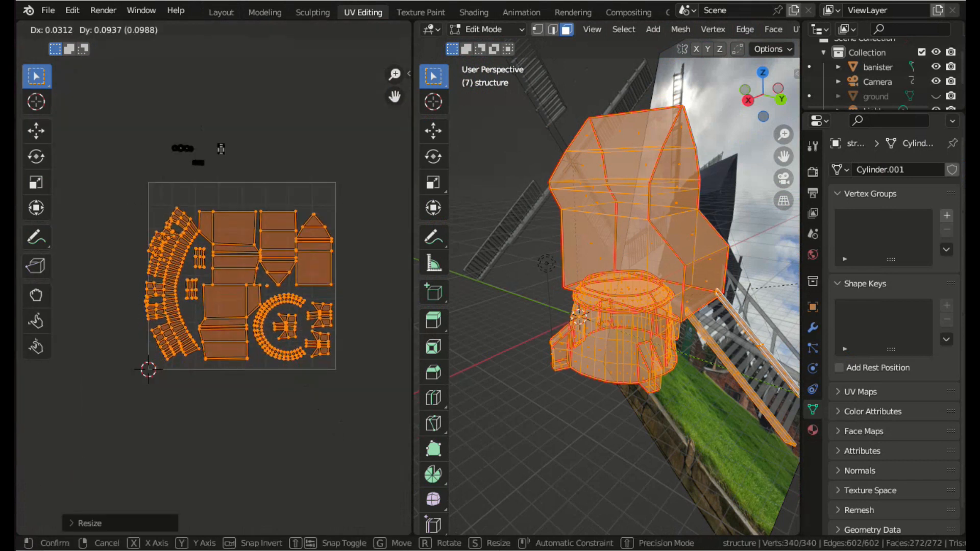
scroll(324, 421, up, 6)
click(226, 297)
scroll(226, 297, down, 9)
- Place the scaled-down disc, strip and rectangular islands in the free space along the UV square's upper edge
click(138, 127)
key(g)
click(123, 188)
click(160, 144)
key(g)
click(148, 186)
key(g)
key(Return)
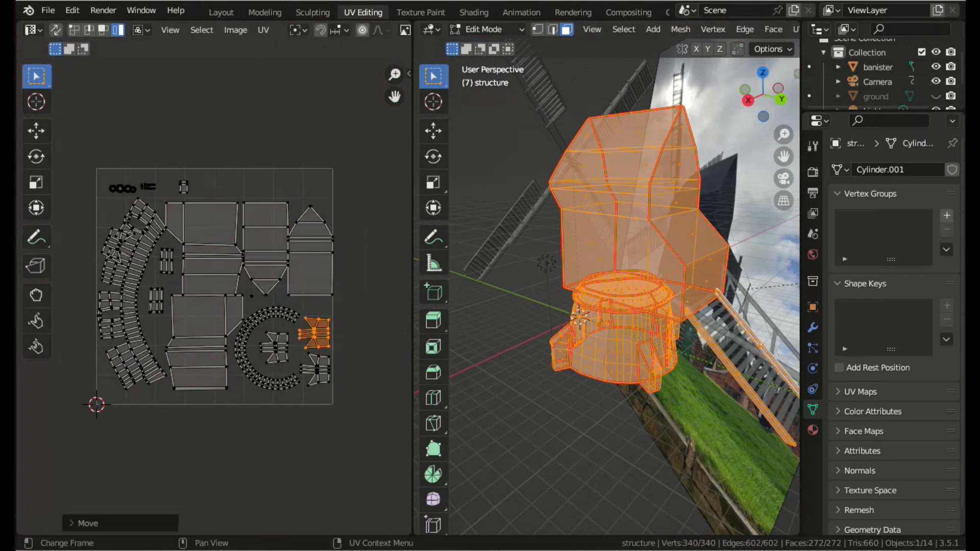
- Clear the selection and examine the sloped top faces of the buttress on the other side of the round base
key(a)
scroll(128, 245, up, 7)
scroll(623, 327, up, 5)
middle_drag(664, 316, 561, 286)
key(alt+a)
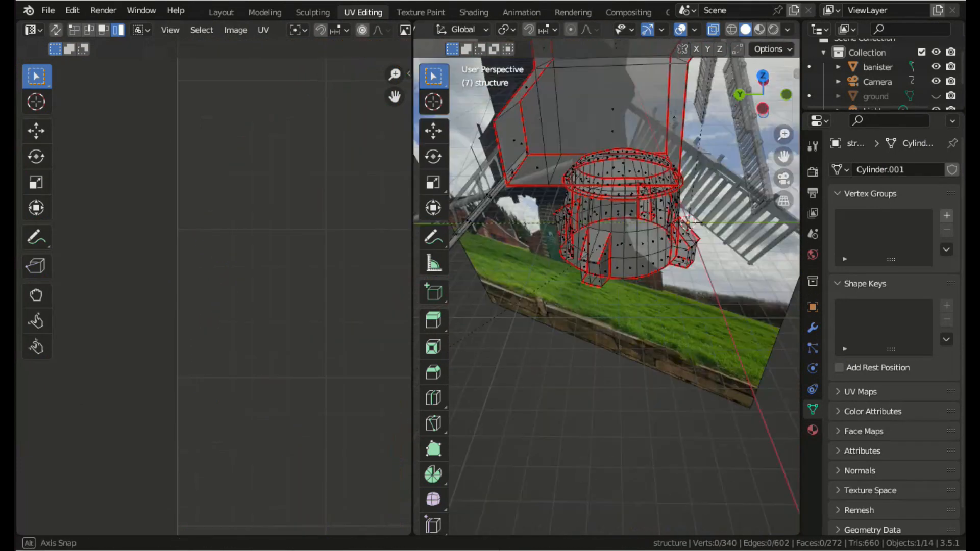
scroll(608, 224, up, 4)
click(609, 223)
click(596, 284)
shift+click(624, 289)
scroll(606, 296, down, 1)
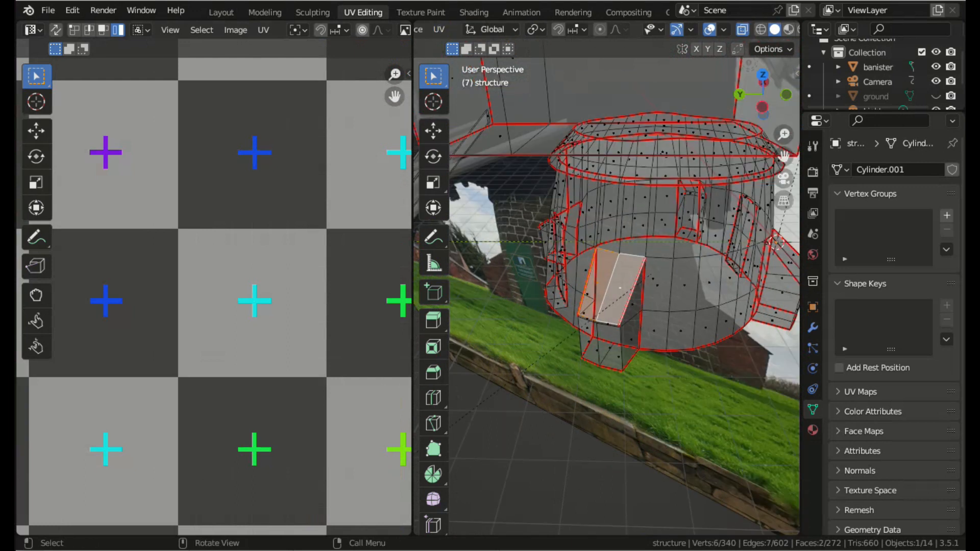
- Mark the upper edge of the buttress's sloped faces as a seam and unwrap the whole mesh again
key(2)
click(607, 251)
click(745, 29)
click(770, 282)
key(a)
key(u)
click(522, 292)
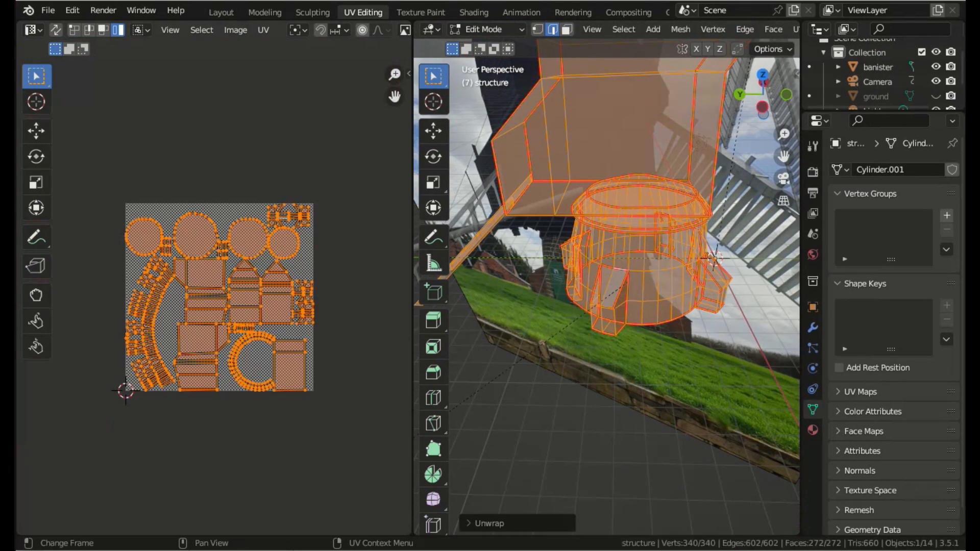
- Move the disc and rectangular islands above the UV square, scale them down, and move the small strip islands out too
key(g)
click(241, 123)
key(s)
click(245, 128)
scroll(215, 296, up, 2)
click(250, 361)
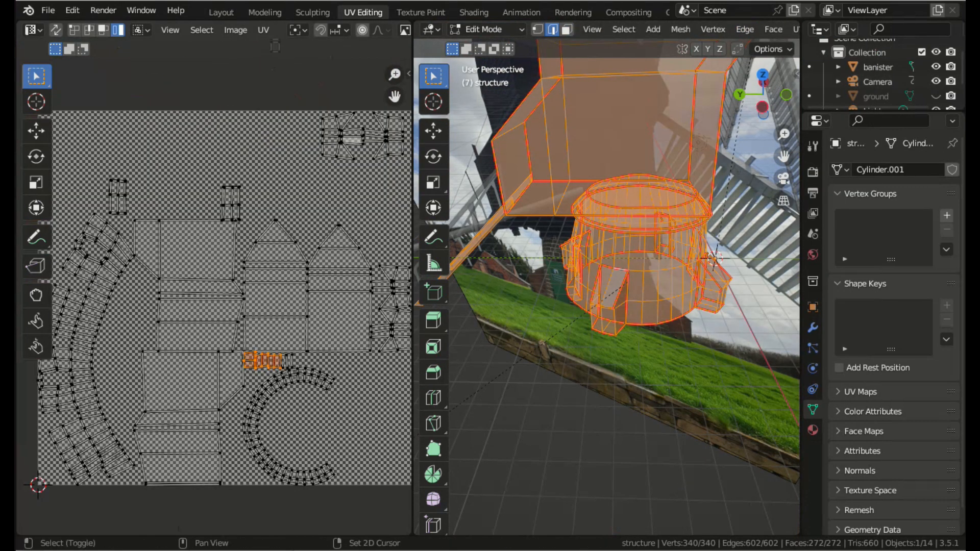
key(g)
scroll(214, 296, down, 3)
- Shift the curved wall strips down and fit the narrow islands into the gap between them and the wall panels
drag(121, 259, 167, 388)
key(g)
click(170, 402)
click(166, 246)
key(g)
click(177, 310)
- Place one flared buttress island inside the ring-shaped island and another in the ring's opening
click(222, 251)
key(g)
click(254, 360)
click(303, 314)
key(g)
click(283, 354)
- Move one remaining flared island beside the ring's lower end and the other above the curved wall strips
click(299, 216)
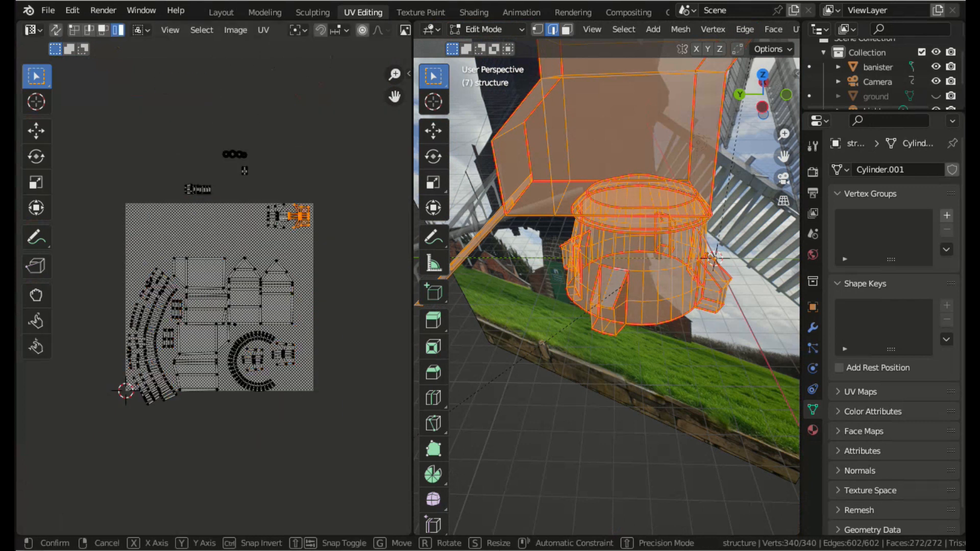
key(g)
click(290, 380)
click(279, 217)
key(g)
click(138, 263)
- Scale up the main UV islands together and move them to fit within the UV square
key(a)
key(s)
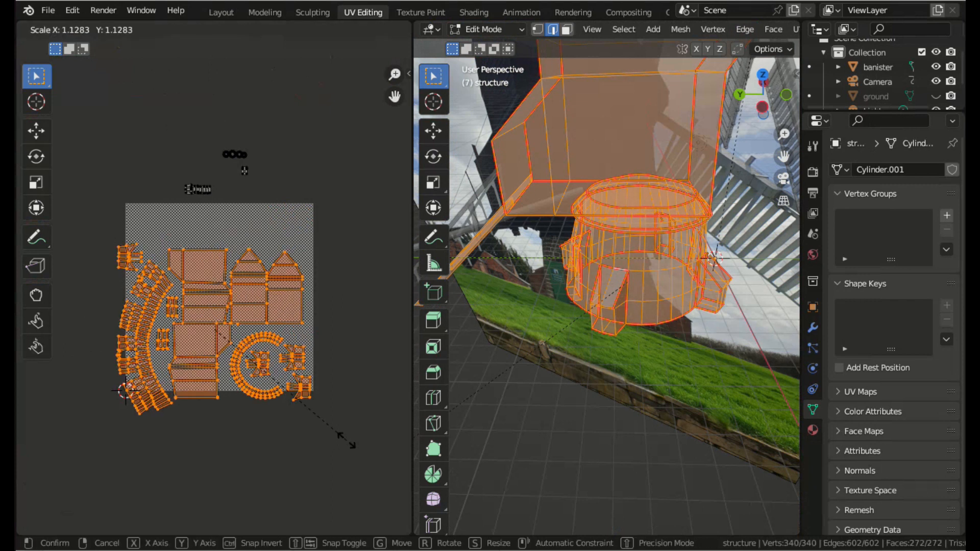
click(342, 437)
key(g)
click(352, 405)
- Move the scaled-down disc, rectangular and strip islands into free gaps inside the UV square
scroll(352, 406, up, 1)
scroll(326, 366, up, 4)
click(243, 239)
key(g)
click(215, 250)
click(235, 310)
key(g)
click(199, 323)
click(325, 294)
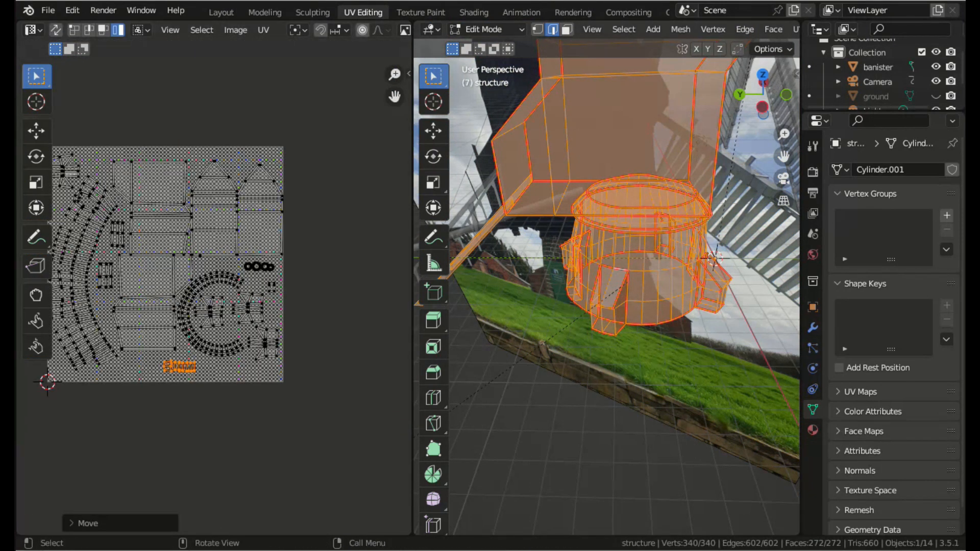
- Turn off X-ray, switch the viewport to material preview and check the checker texture on the structure
scroll(681, 29, down, 10)
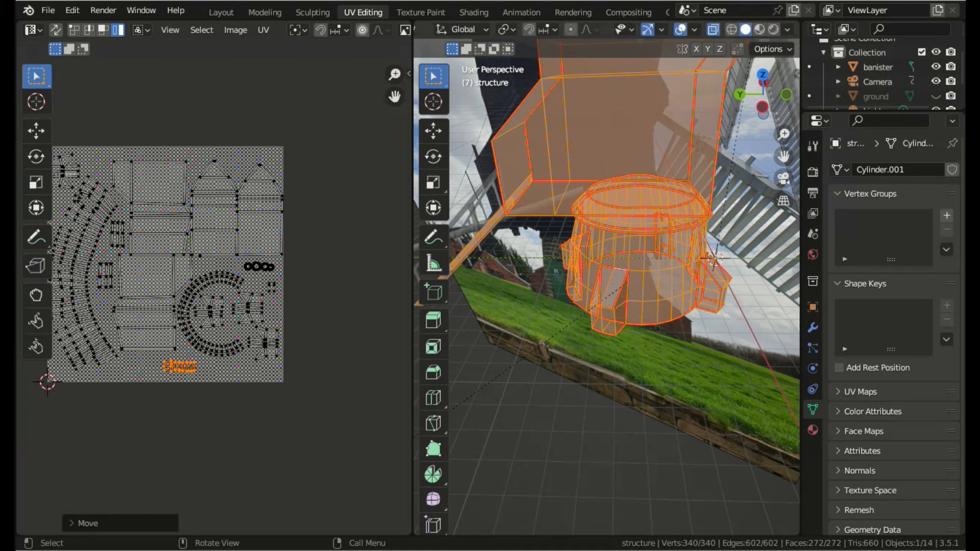
click(713, 29)
click(759, 29)
scroll(607, 287, up, 4)
middle_drag(714, 286, 485, 258)
middle_drag(456, 303, 421, 300)
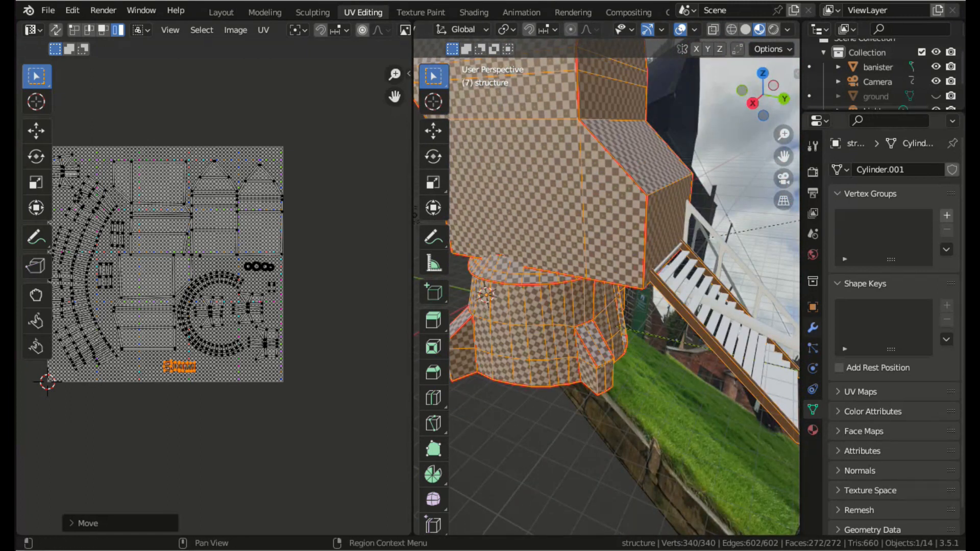
- Add a second UV map named UVMap_perspective and project the whole structure onto it from the camera view
click(860, 392)
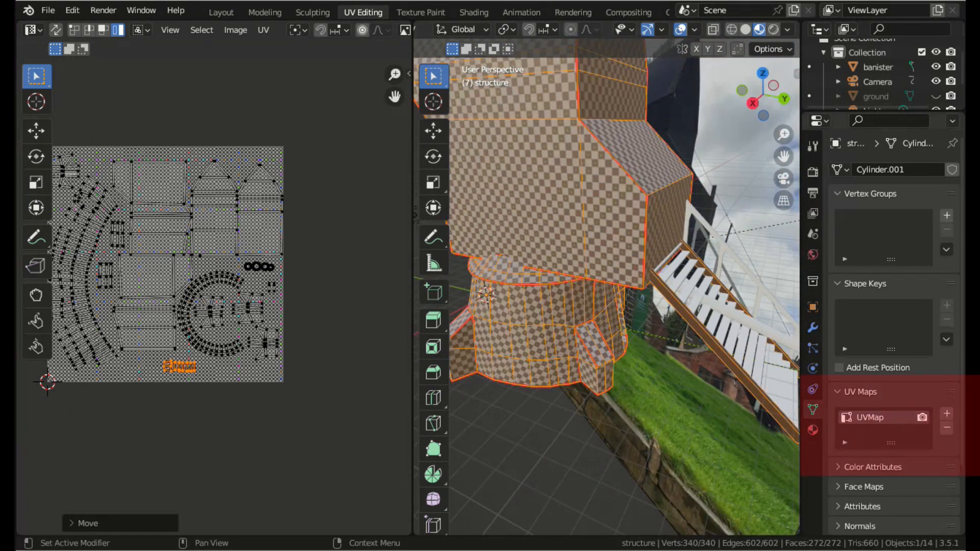
click(946, 414)
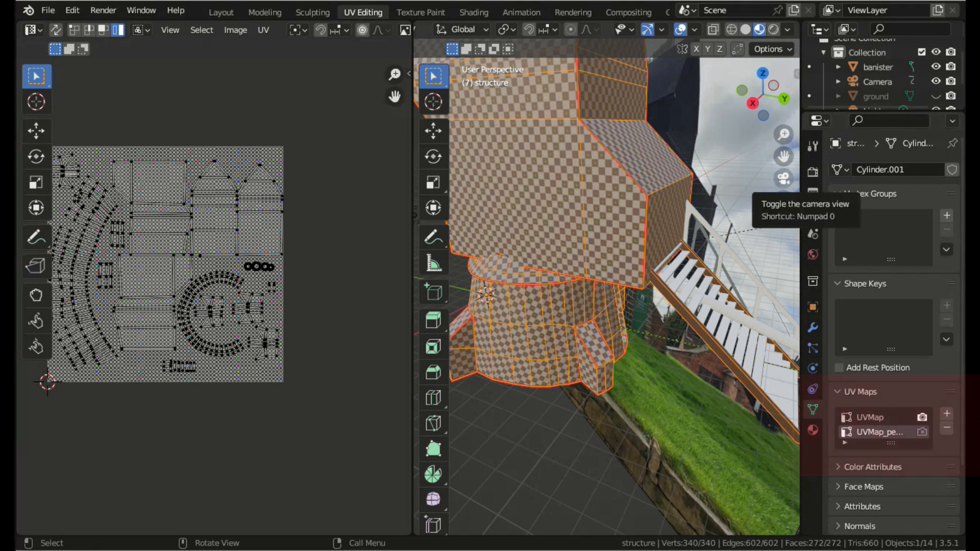
click(783, 178)
scroll(606, 286, up, 7)
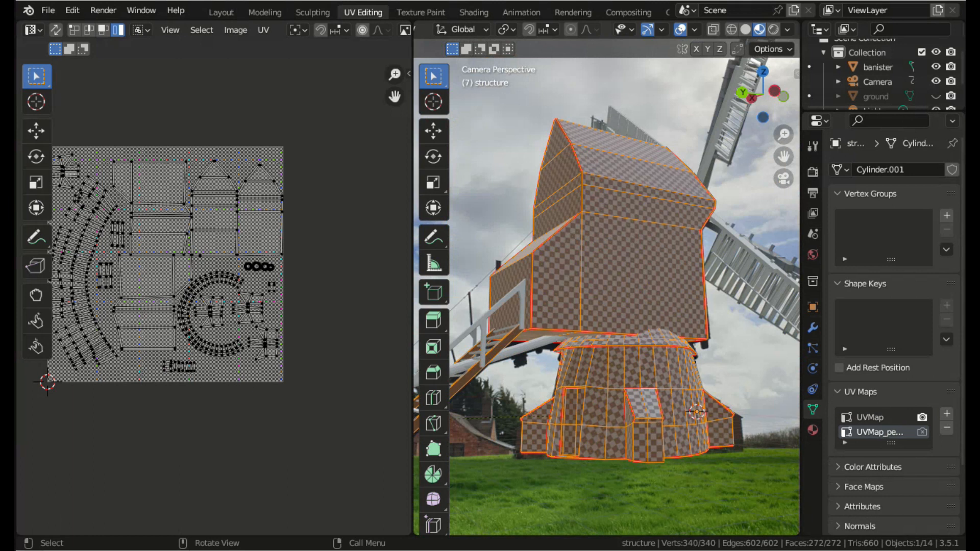
scroll(327, 29, down, 12)
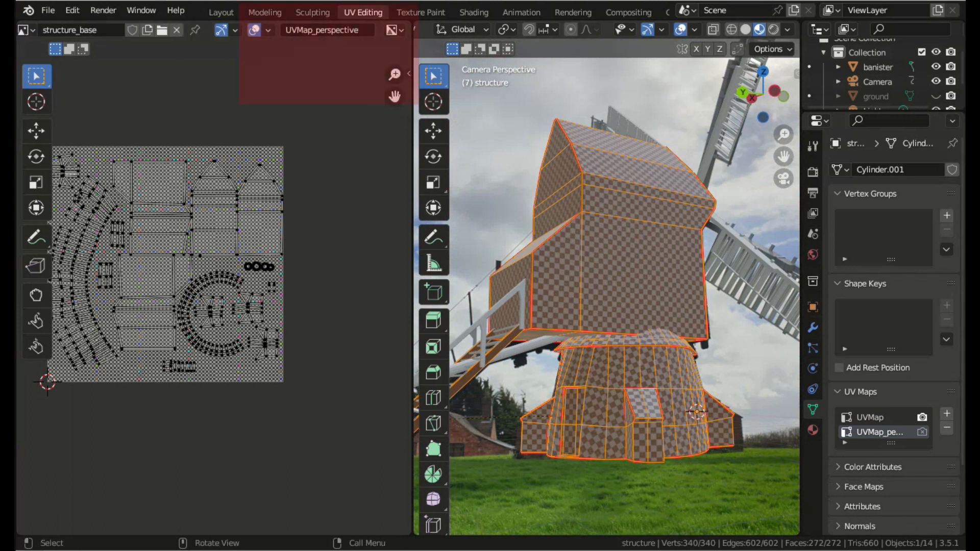
key(u)
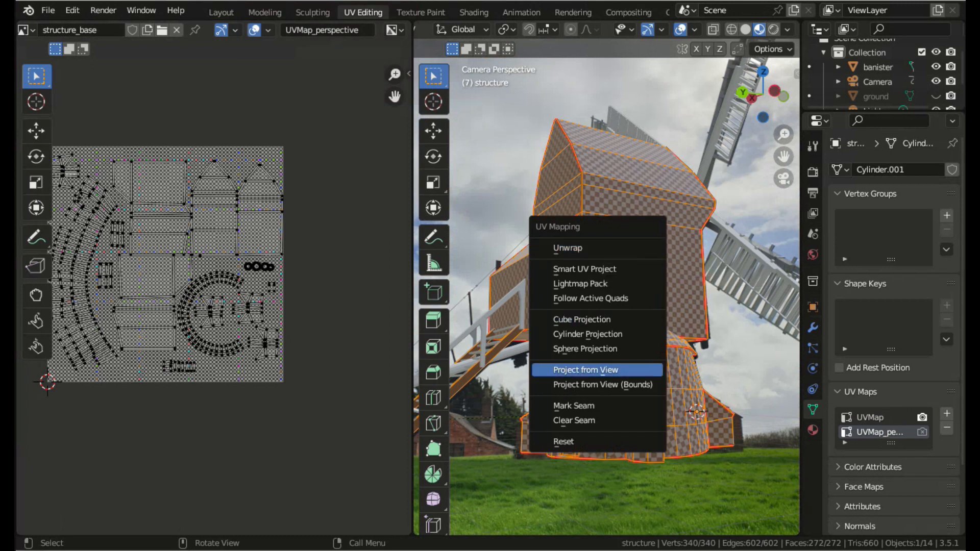
key(Return)
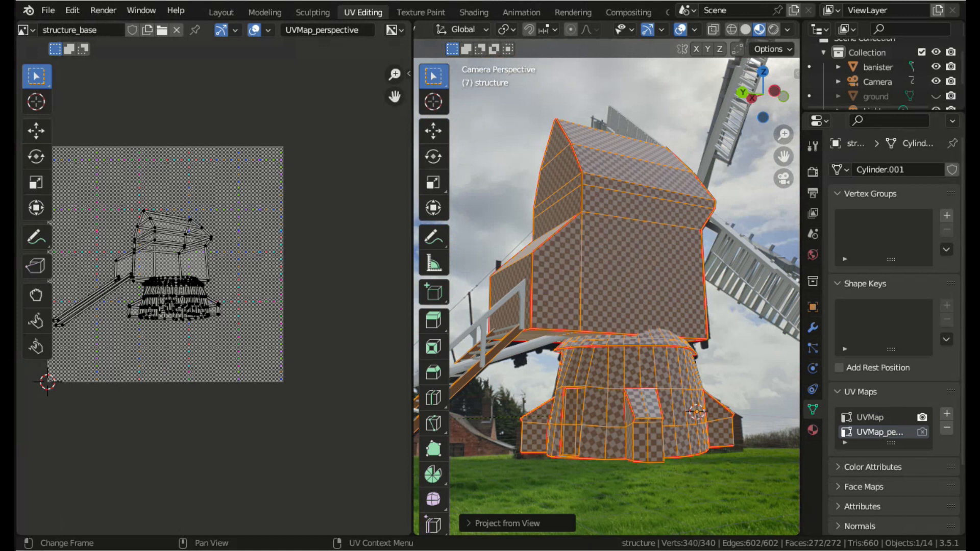
- Show the SE.jpg photo behind the projected UVs, matching the visible 7-SE reference image
click(24, 29)
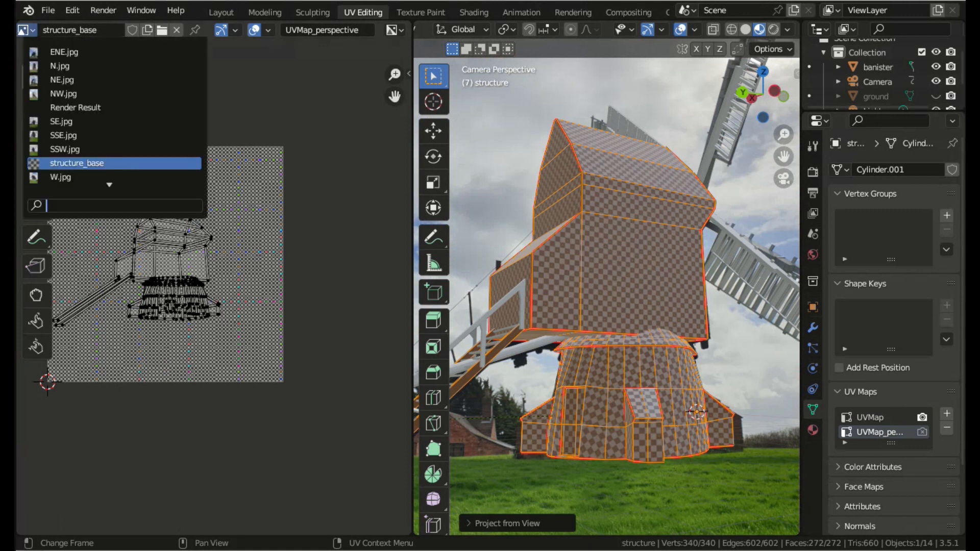
key(Escape)
scroll(883, 74, down, 6)
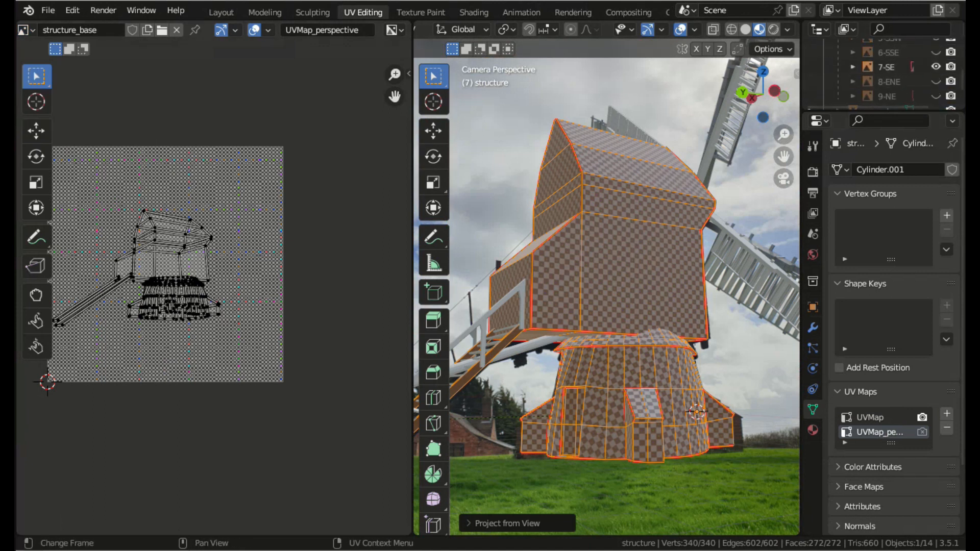
click(26, 29)
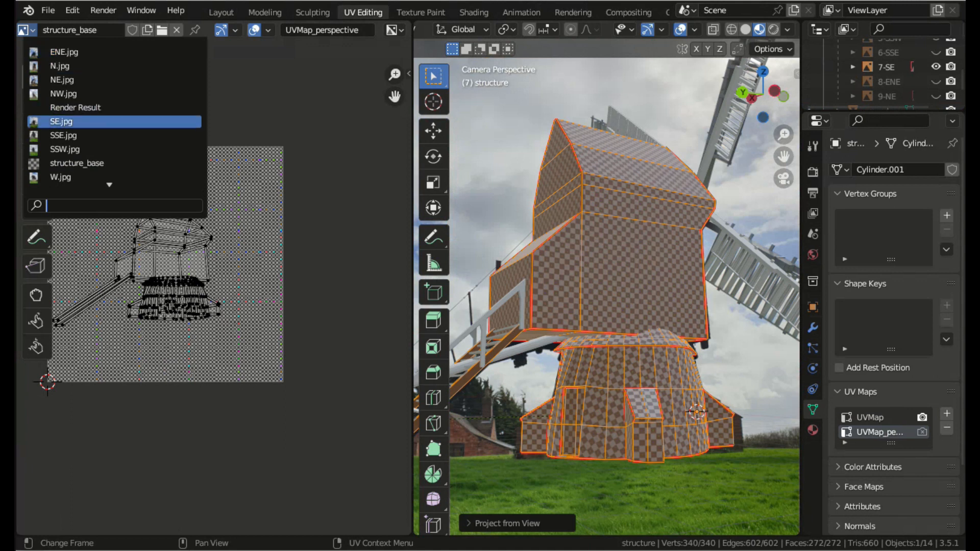
click(62, 121)
scroll(130, 291, up, 10)
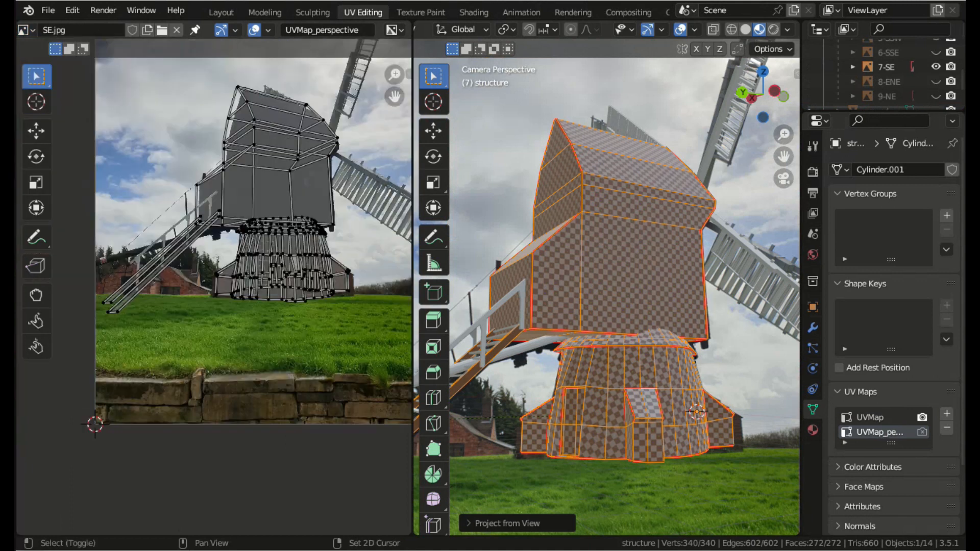
- Select the linked UVs of the round base over the photo
scroll(215, 287, down, 1)
shift+middle_drag(296, 265, 133, 309)
scroll(215, 287, up, 1)
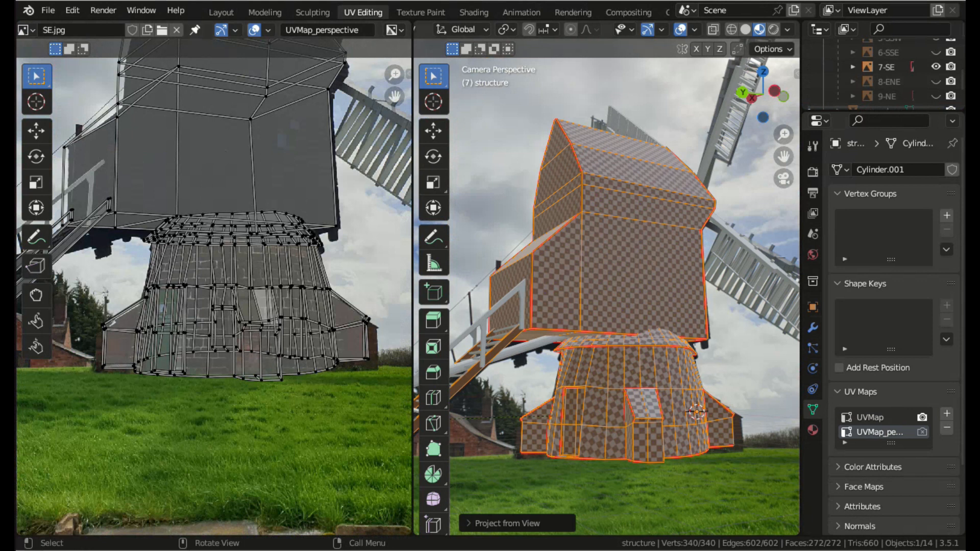
key(l)
scroll(215, 296, up, 2)
scroll(76, 30, up, 12)
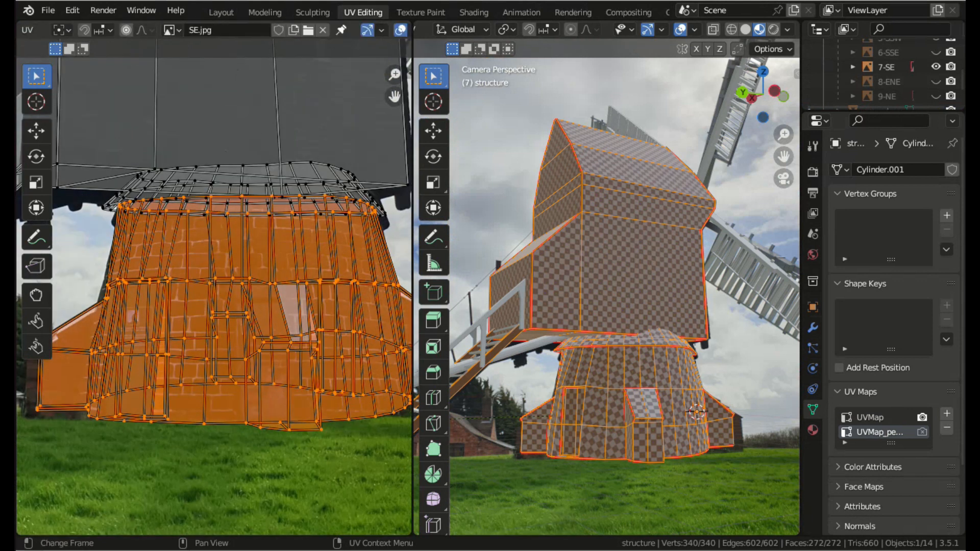
- Enable proportional editing with vertex selection and move the right buttress's lower outer corner onto the photo, with a proportional size of about 0.22
key(1)
scroll(215, 296, down, 2)
click(368, 360)
key(o)
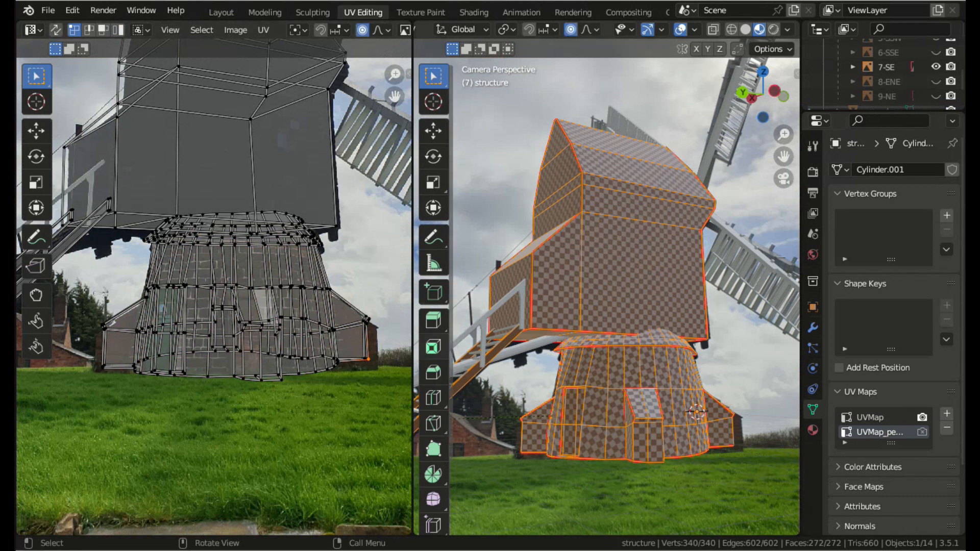
key(g)
scroll(370, 361, down, 13)
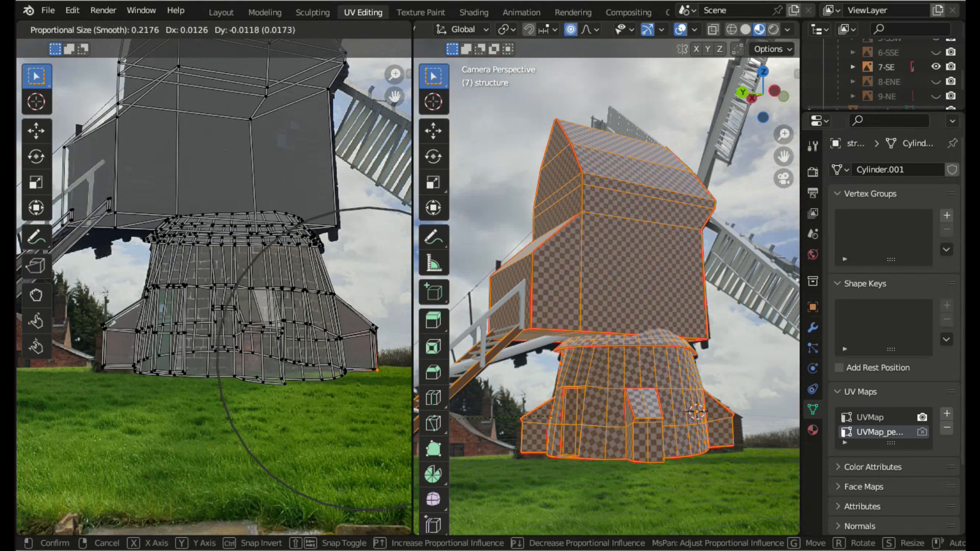
click(374, 361)
scroll(375, 362, up, 3)
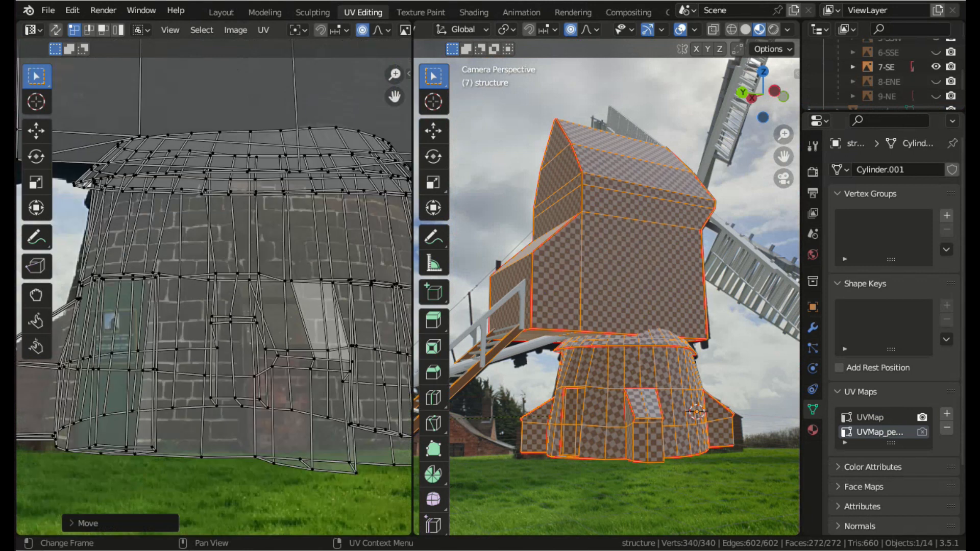
scroll(213, 307, down, 1)
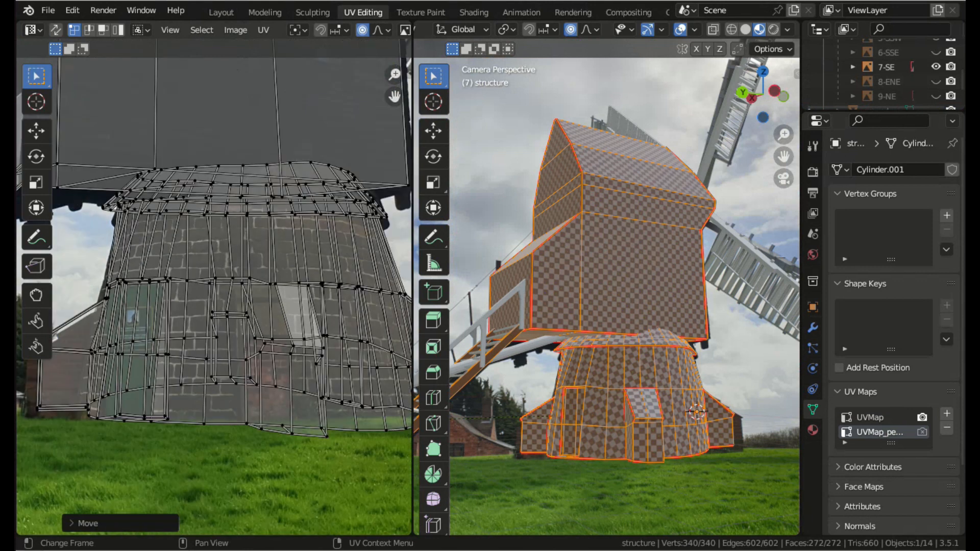
- Move the front buttress's upper left UV corner to match the photo, reducing the proportional size to about 0.14
click(264, 343)
key(g)
scroll(264, 343, up, 5)
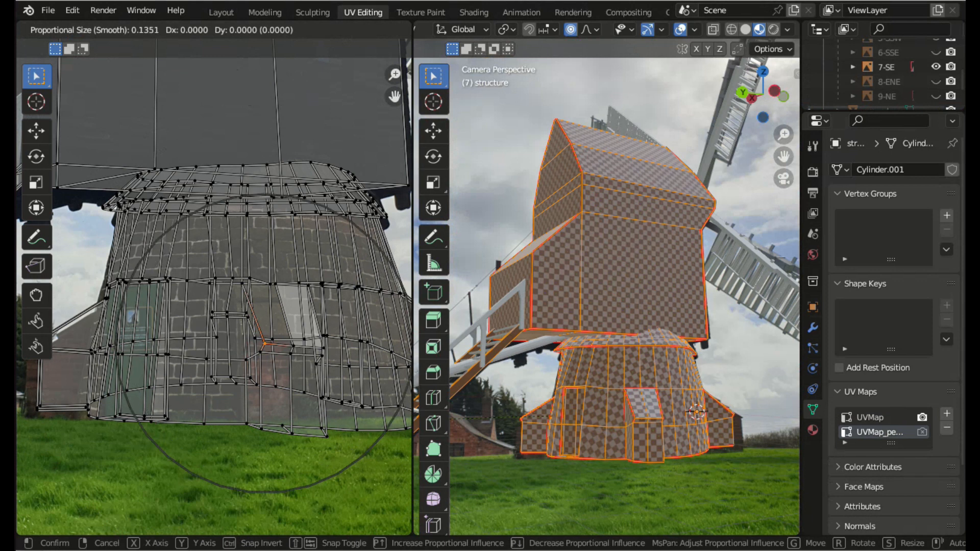
key(Return)
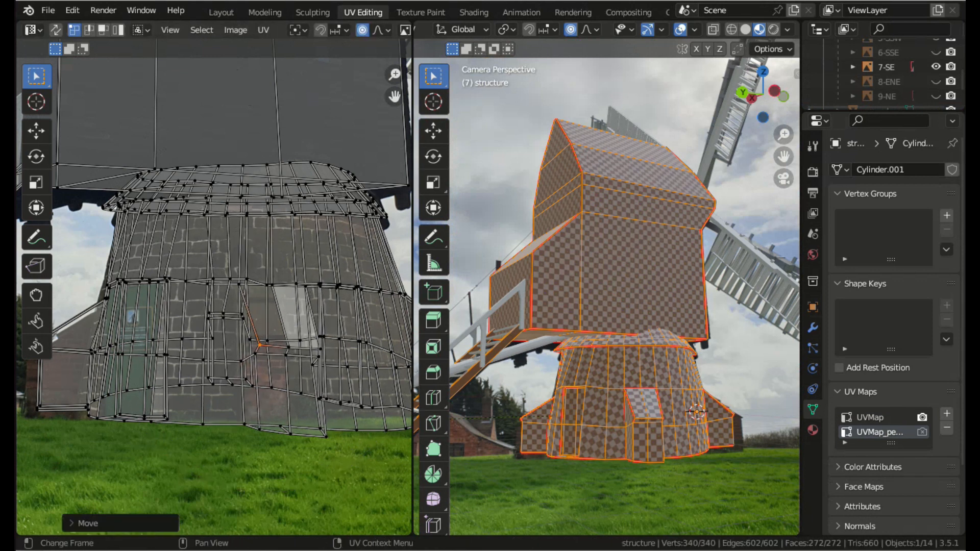
- Move the left buttress's upper outer UV corner onto its matching corner in the SE photo
shift+middle_drag(259, 345, 349, 330)
click(129, 339)
key(g)
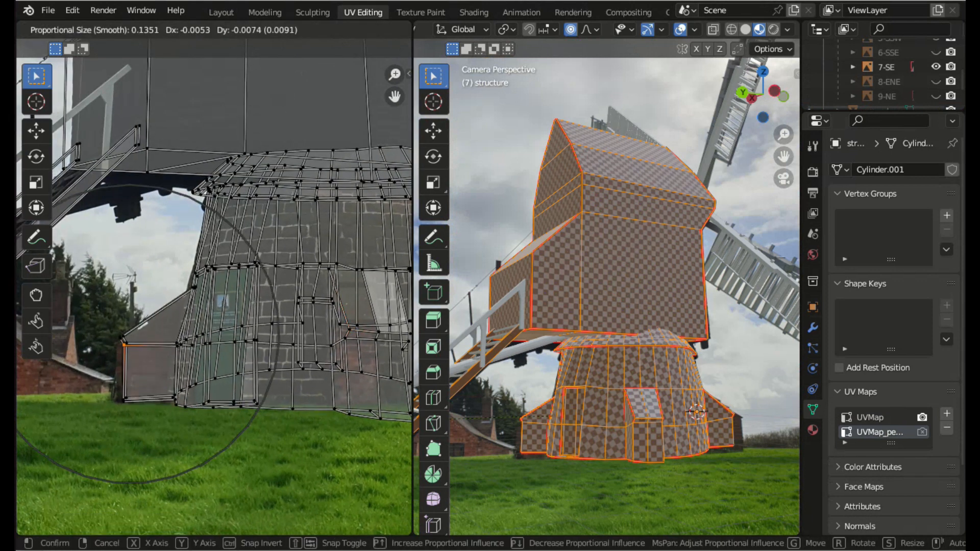
key(Return)
- Move the lower right corner and the upper right corner of the cabin body's UVs onto the photo
middle_drag(286, 214, 109, 354)
click(323, 311)
key(g)
key(Return)
click(308, 92)
key(g)
key(Return)
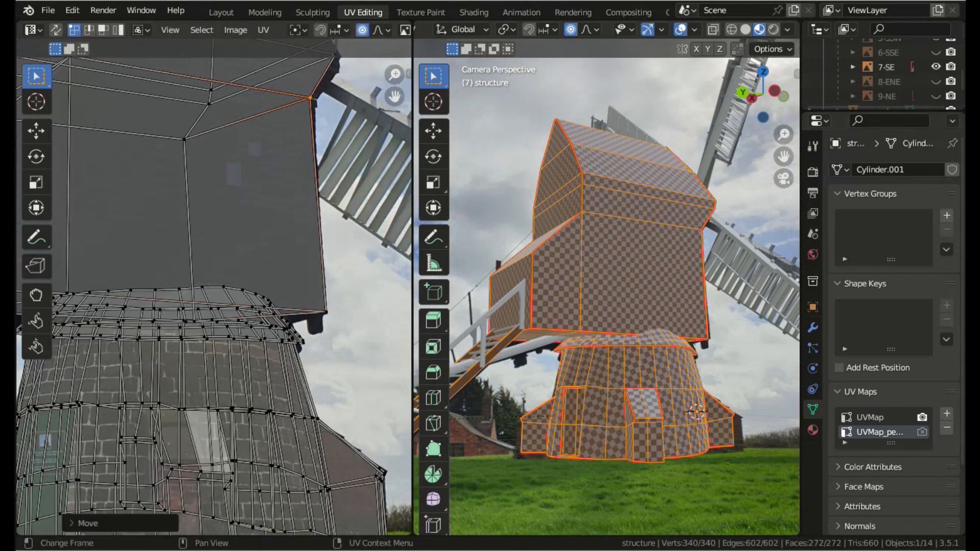
- Match the roof's right eave, ridge end and upper slope vertices to the photo, using a proportional size of about 0.11
scroll(310, 102, down, 1)
middle_drag(310, 102, 305, 174)
click(303, 173)
key(g)
key(Return)
click(227, 78)
key(Return)
click(270, 116)
key(g)
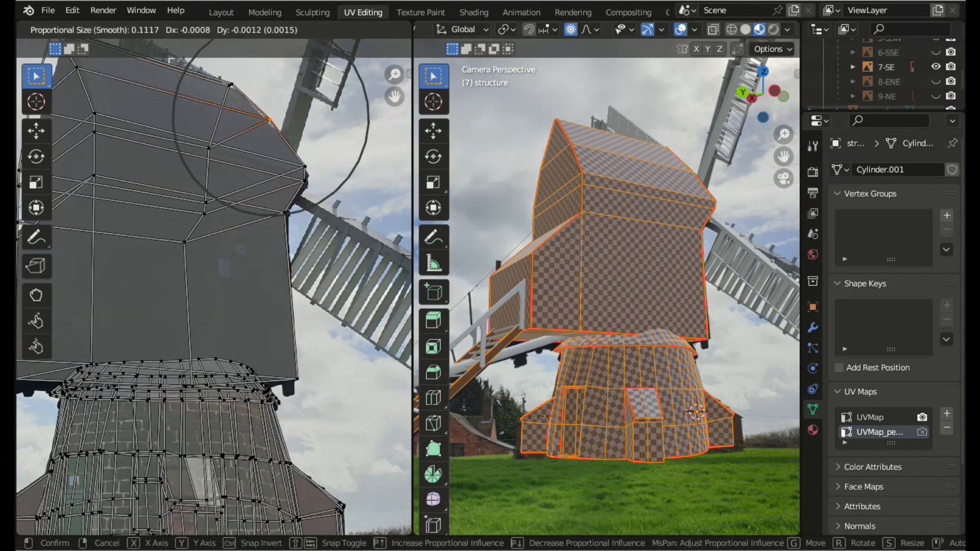
key(Return)
- Move the left gable's peak UV vertex onto the photo, enlarging the proportional size to about 0.16
middle_drag(270, 118, 394, 168)
click(177, 87)
key(g)
scroll(183, 97, down, 7)
key(Return)
- Match the cabin's left edge vertices and the lean-to's lower outer corner to the photo
click(149, 222)
key(g)
key(Return)
click(149, 270)
key(g)
key(Return)
click(74, 427)
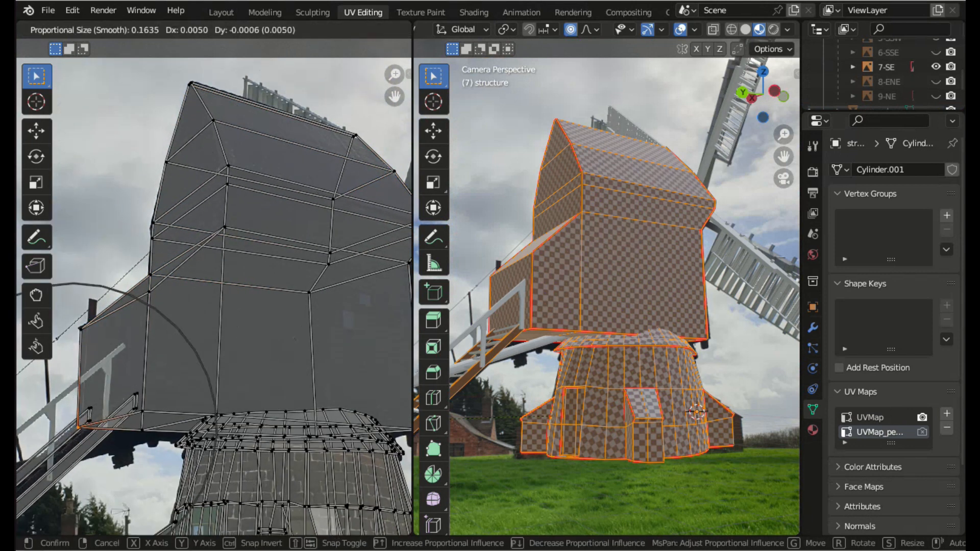
key(Return)
scroll(211, 293, down, 2)
scroll(499, 29, up, 14)
- Switch the structure to Texture Paint mode with the Clone brush and show the brush's tool settings
click(486, 29)
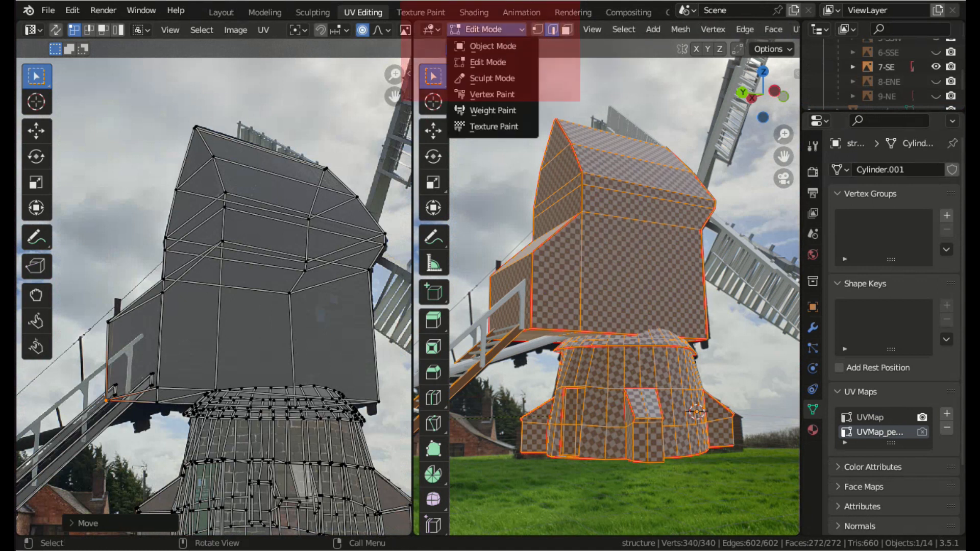
click(493, 126)
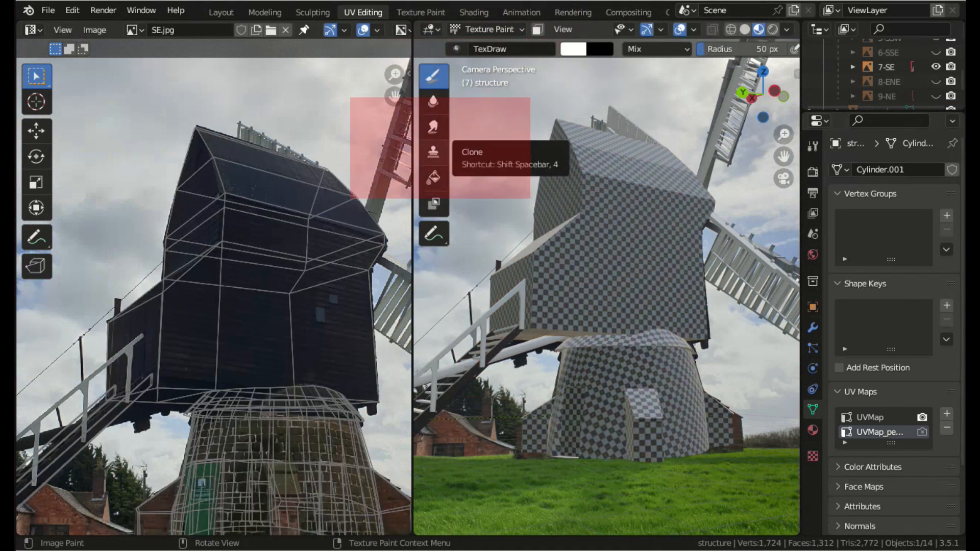
click(433, 152)
click(813, 146)
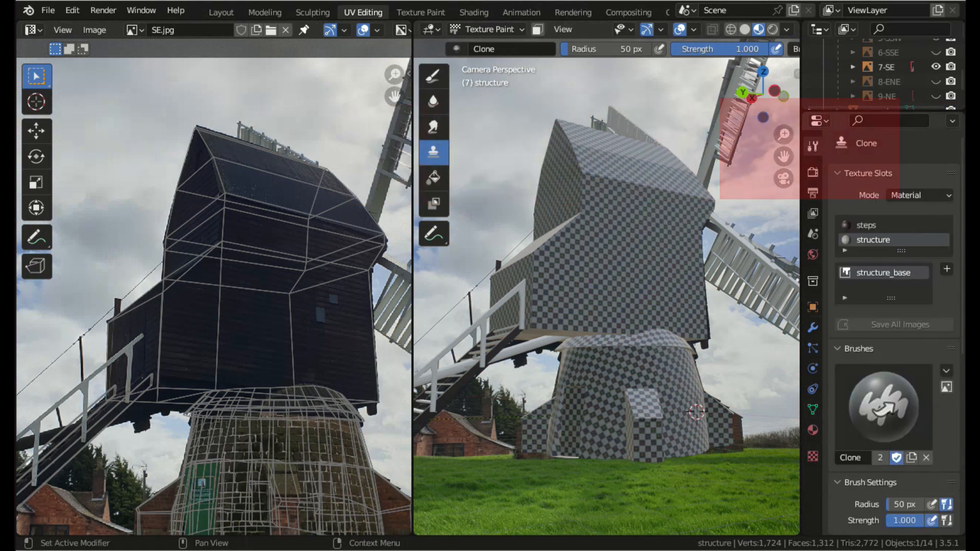
- Set the paint target to Single Image with the structure_base image and the UVMap layer
click(917, 195)
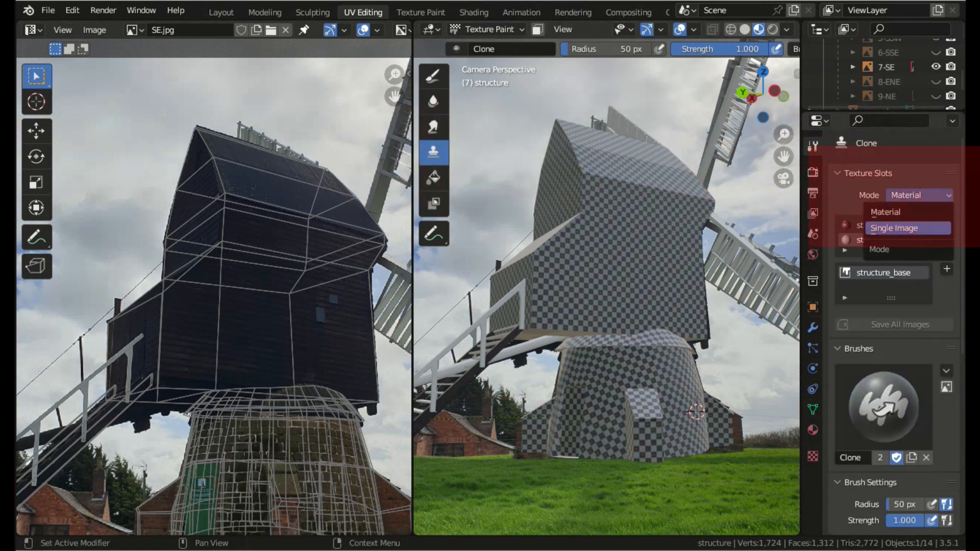
click(895, 228)
click(893, 239)
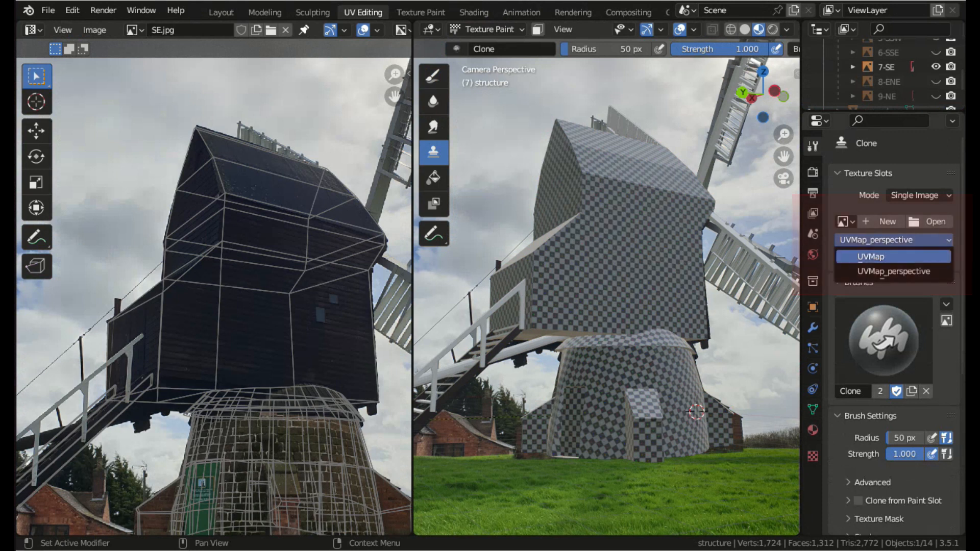
click(894, 256)
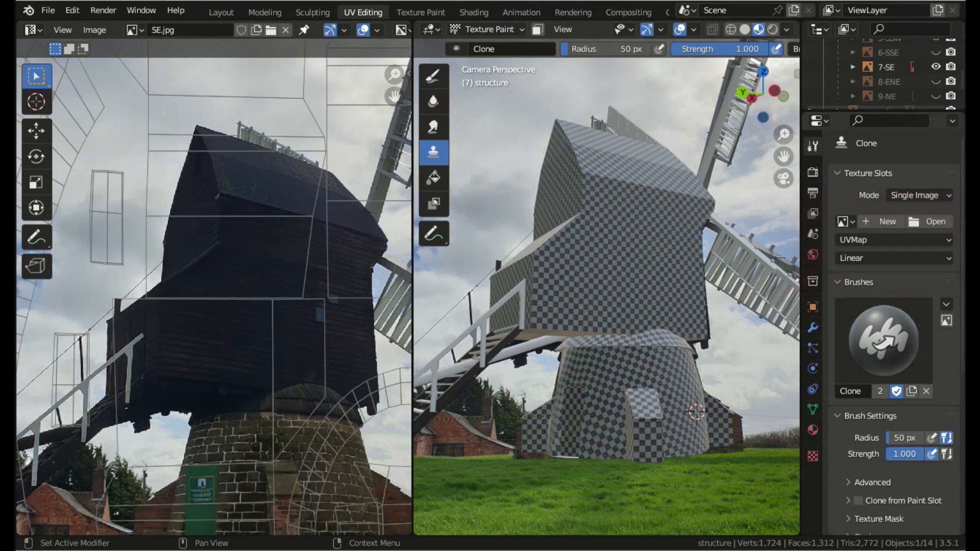
click(845, 221)
click(734, 340)
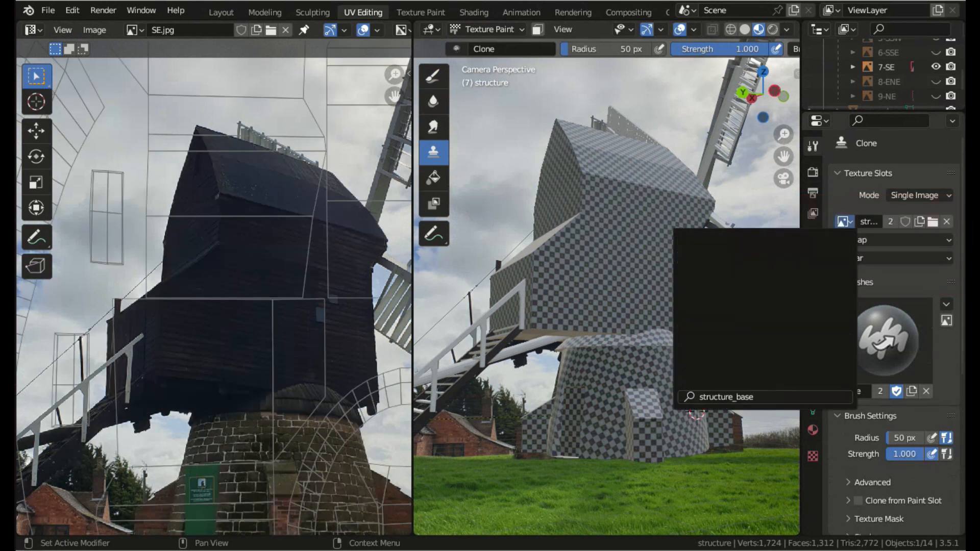
- Enable Clone from Paint Slot with SE.jpg as the source image and UVMap_perspective as the source UV map
scroll(893, 332, down, 3)
click(858, 469)
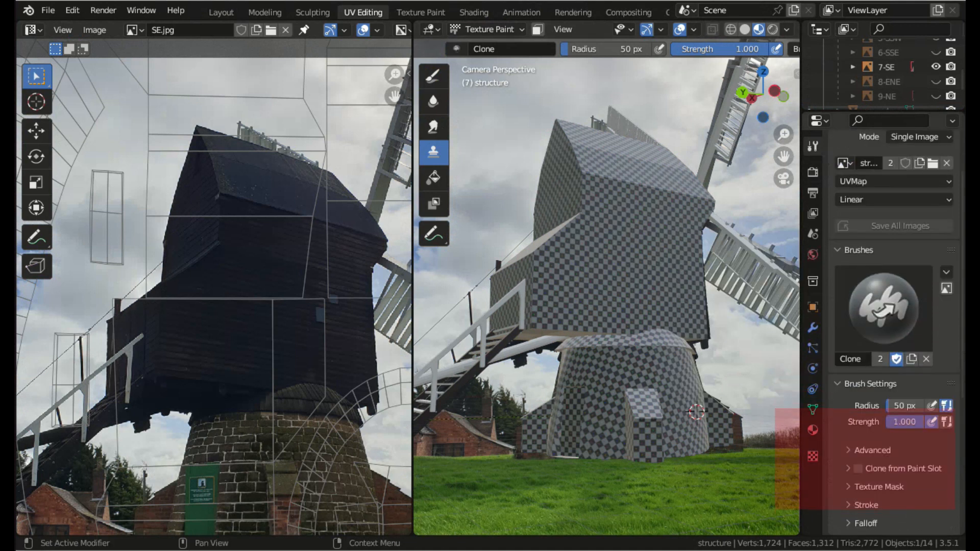
scroll(894, 332, down, 3)
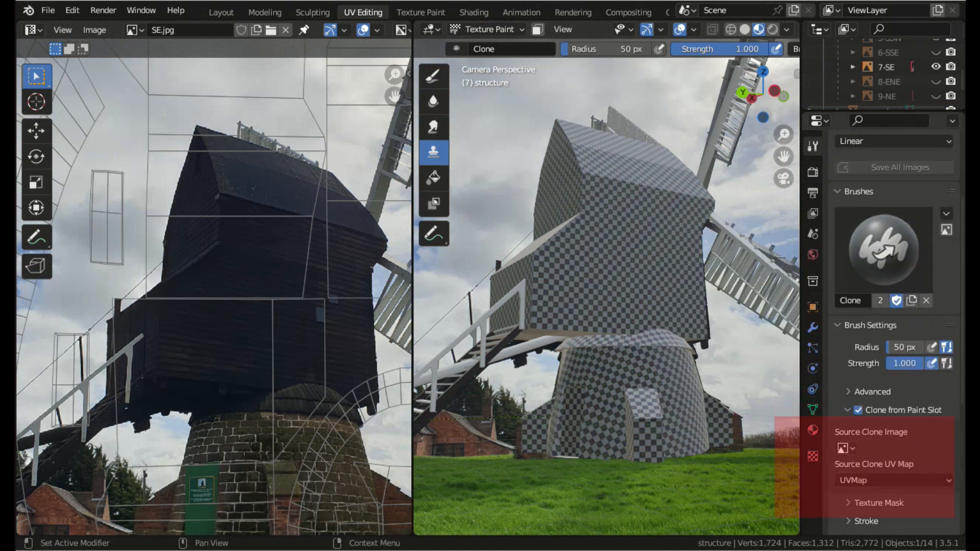
click(843, 448)
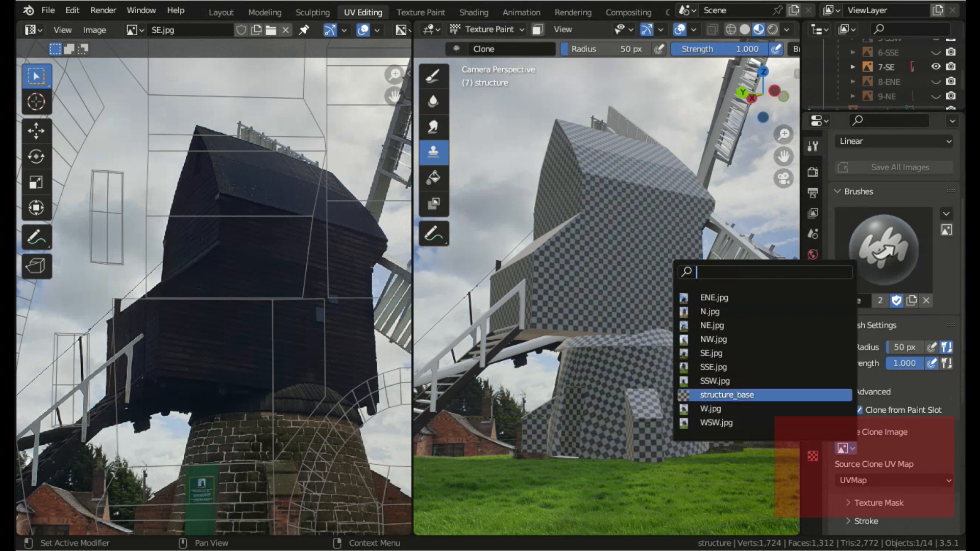
click(717, 354)
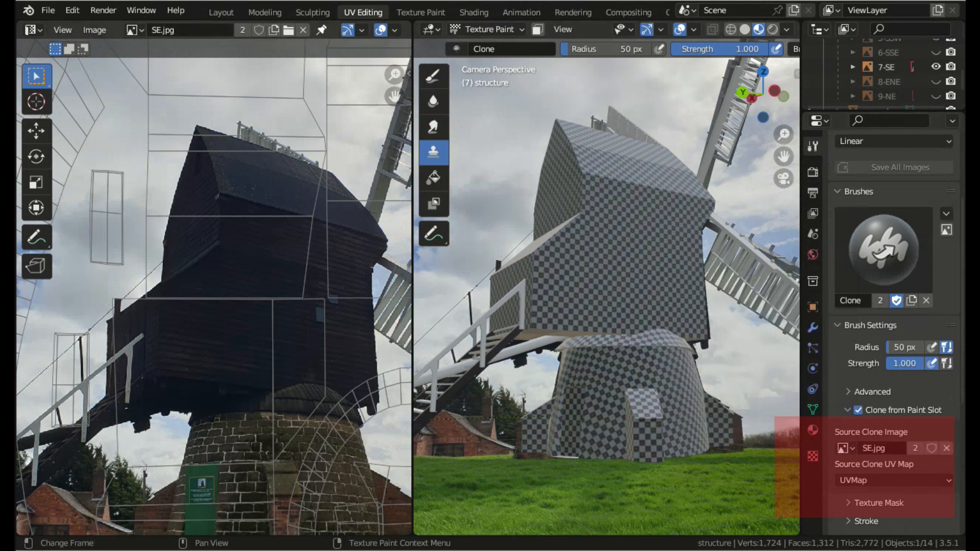
scroll(894, 332, down, 2)
click(894, 452)
click(868, 462)
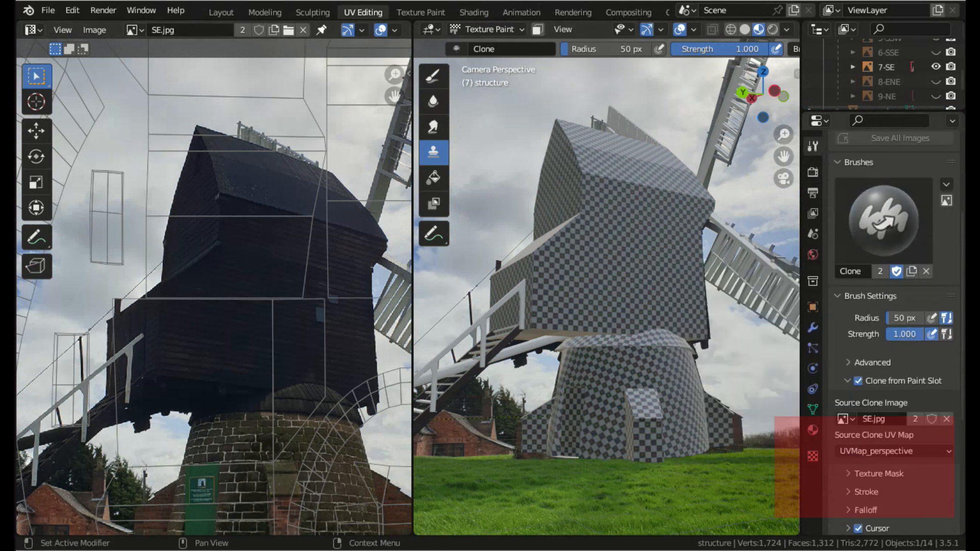
- Clone the photo's dark boarding onto the centre of the cabin's front wall
scroll(633, 224, up, 2)
mouse_move(626, 247)
mouse_down()
mouse_move(634, 241)
mouse_move(620, 245)
mouse_move(596, 317)
mouse_move(653, 257)
mouse_move(546, 260)
mouse_move(526, 293)
mouse_move(568, 221)
mouse_up()
mouse_move(519, 249)
mouse_down()
mouse_move(625, 223)
mouse_move(694, 306)
mouse_move(672, 339)
mouse_up()
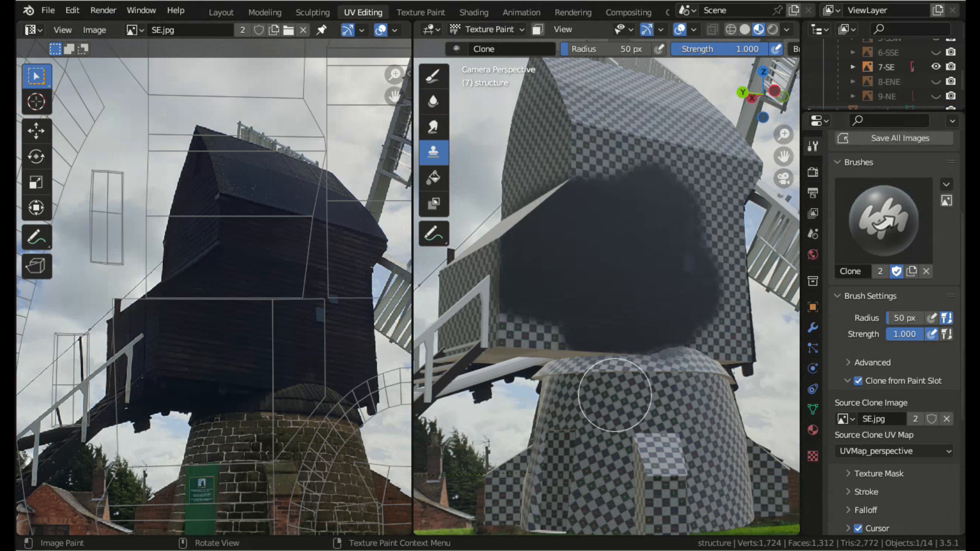
- Clone the photo's stonework onto the upper part of the round base and the skirt above it
drag(601, 435, 601, 457)
drag(585, 423, 649, 389)
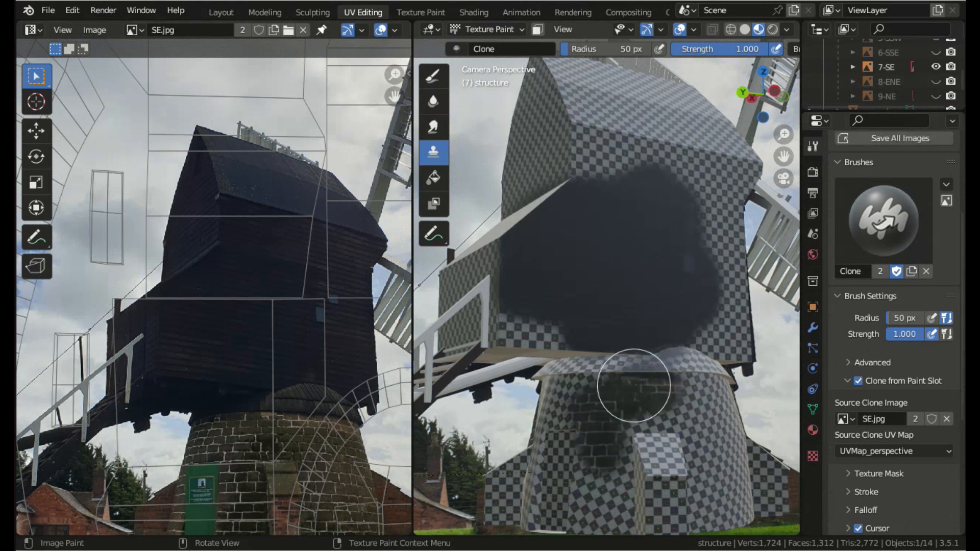
drag(704, 408, 713, 444)
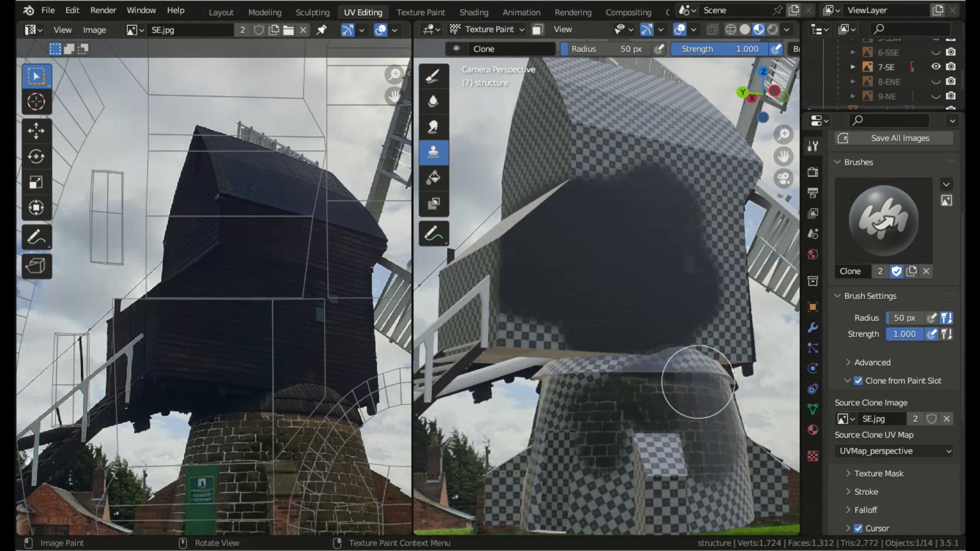
drag(657, 355, 608, 370)
- Clone the photo onto the rest of the round base, the right buttress and the front buttress
shift+middle_drag(628, 356, 571, 322)
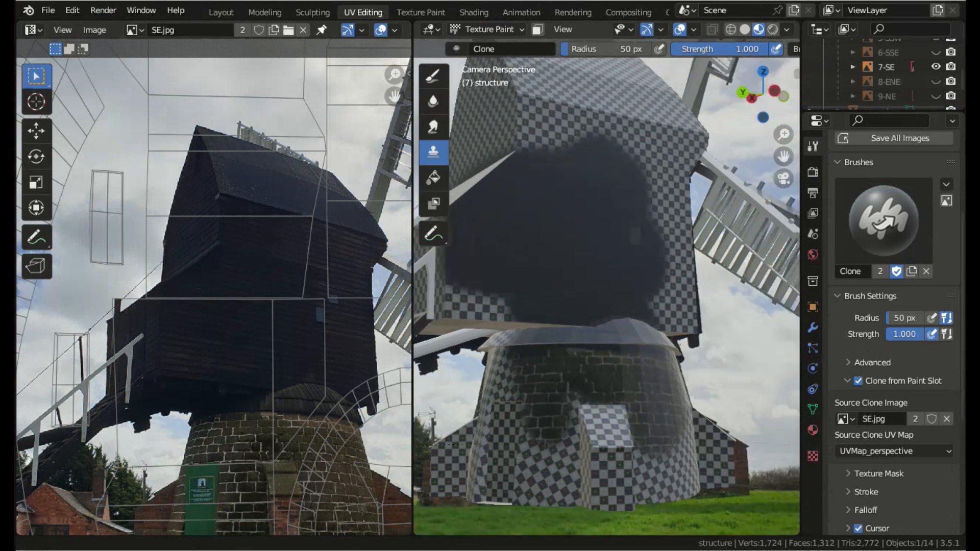
scroll(664, 393, down, 2)
drag(703, 428, 742, 403)
drag(608, 404, 579, 361)
scroll(593, 357, up, 3)
scroll(612, 354, up, 1)
drag(545, 424, 606, 475)
shift+middle_drag(624, 442, 579, 345)
mouse_move(542, 405)
mouse_down()
mouse_move(537, 480)
mouse_move(615, 486)
mouse_up()
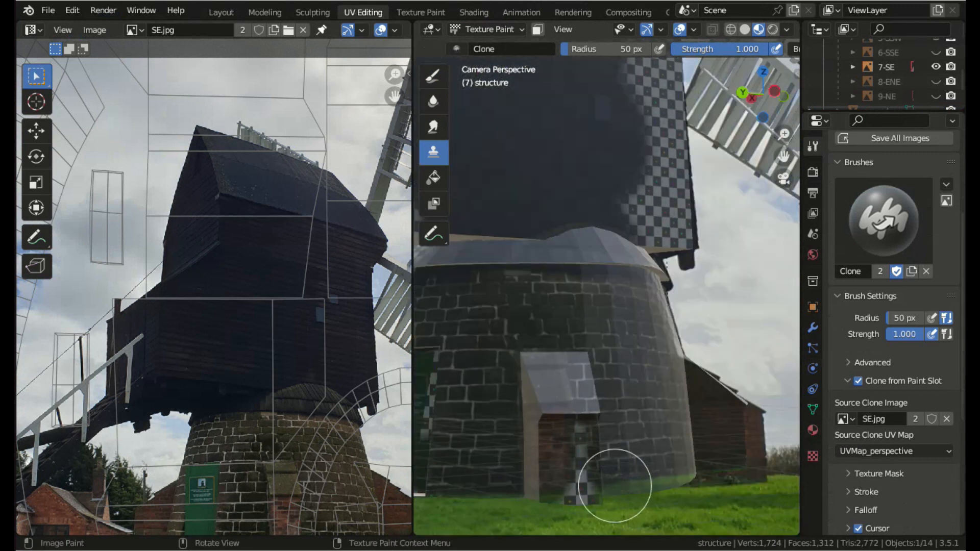
- Clone the photo onto the cabin wall's right and upper areas and the roof slope
drag(676, 231, 620, 114)
shift+middle_drag(621, 105, 648, 287)
mouse_move(648, 286)
mouse_down()
mouse_move(591, 151)
mouse_move(529, 135)
mouse_up()
shift+middle_drag(528, 135, 534, 247)
drag(525, 248, 643, 197)
shift+middle_drag(642, 197, 660, 321)
scroll(485, 372, down, 1)
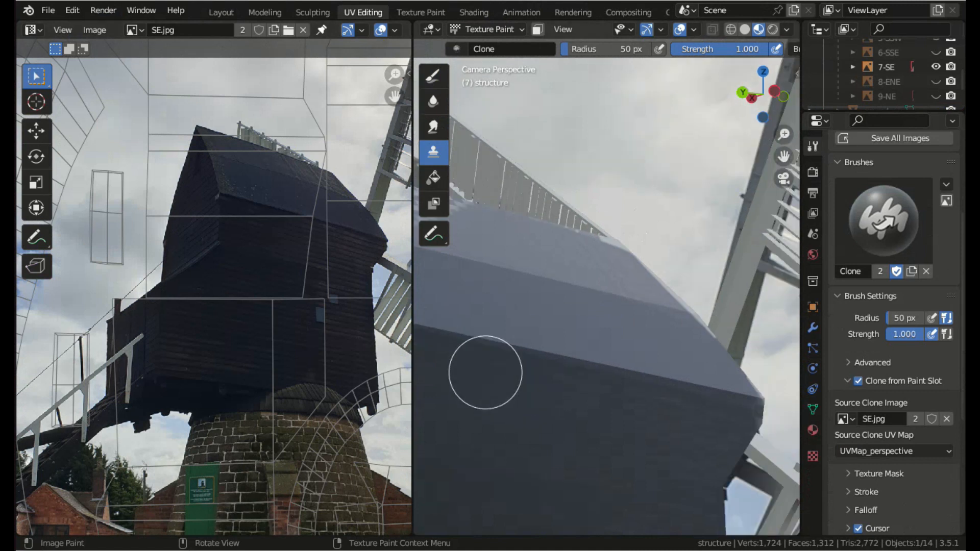
- Clone the photo onto the remaining roof, the left gable wall and the lean-to
shift+middle_drag(486, 372, 657, 293)
drag(460, 270, 514, 350)
shift+middle_drag(514, 350, 608, 345)
mouse_move(537, 339)
mouse_down()
mouse_move(604, 171)
mouse_move(598, 77)
mouse_up()
mouse_move(598, 358)
shift+middle_down()
mouse_move(607, 228)
mouse_move(695, 157)
shift+middle_up()
shift+middle_drag(516, 350, 610, 246)
scroll(610, 245, up, 2)
drag(617, 400, 591, 435)
shift+middle_drag(756, 505, 530, 392)
scroll(450, 494, down, 3)
- Hide the 7-SE reference image, show 8-ENE, and advance to frame 8 for the matching camera view
shift+middle_drag(451, 494, 641, 361)
scroll(673, 390, down, 4)
middle_drag(673, 390, 626, 306)
scroll(626, 306, up, 4)
middle_drag(626, 307, 600, 361)
scroll(601, 361, down, 4)
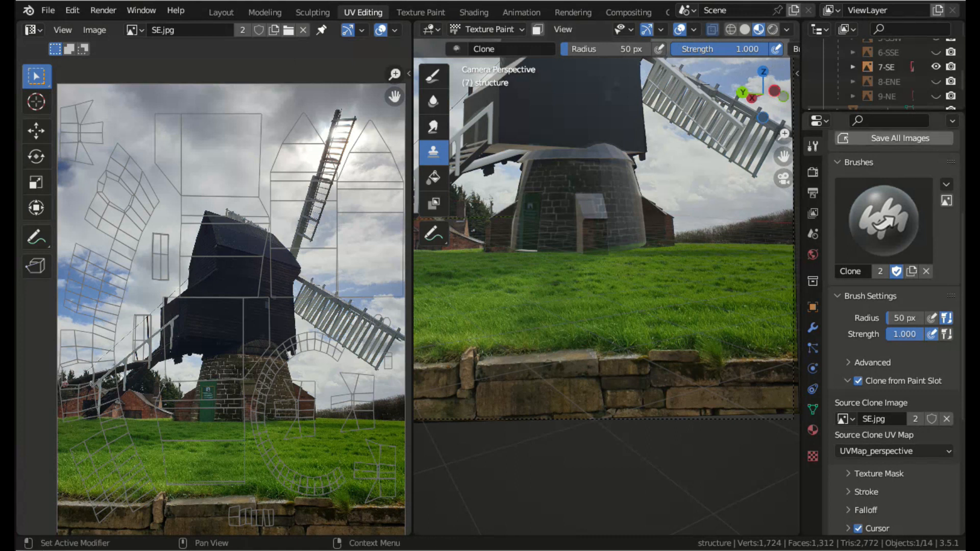
click(936, 67)
click(936, 81)
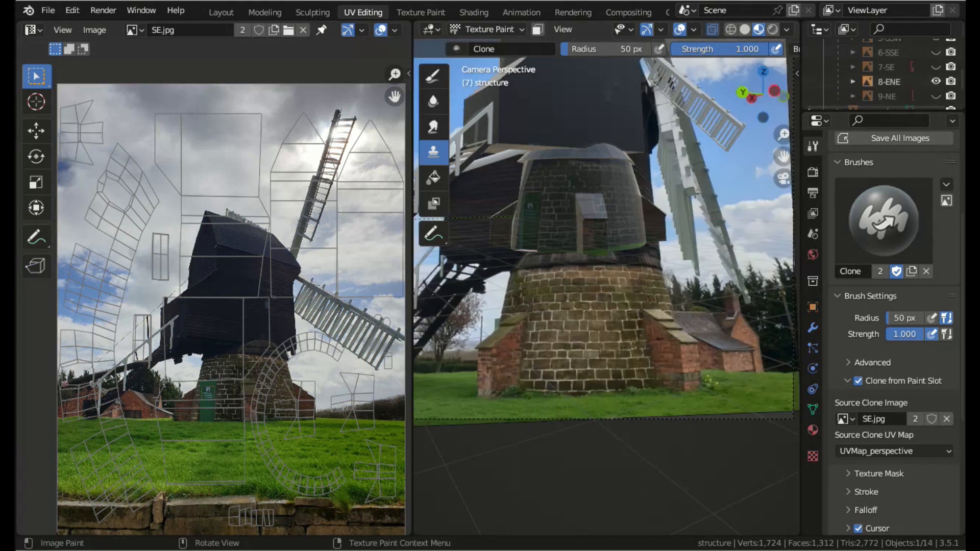
key(Right)
- Return the structure to Edit Mode and make UVMap_perspective the active UV map
click(488, 29)
click(485, 61)
key(Tab)
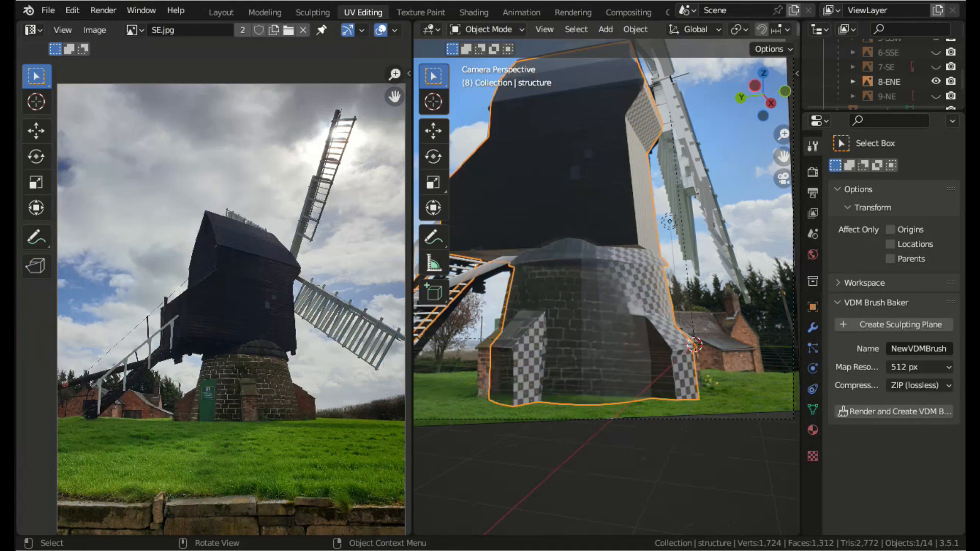
key(Tab)
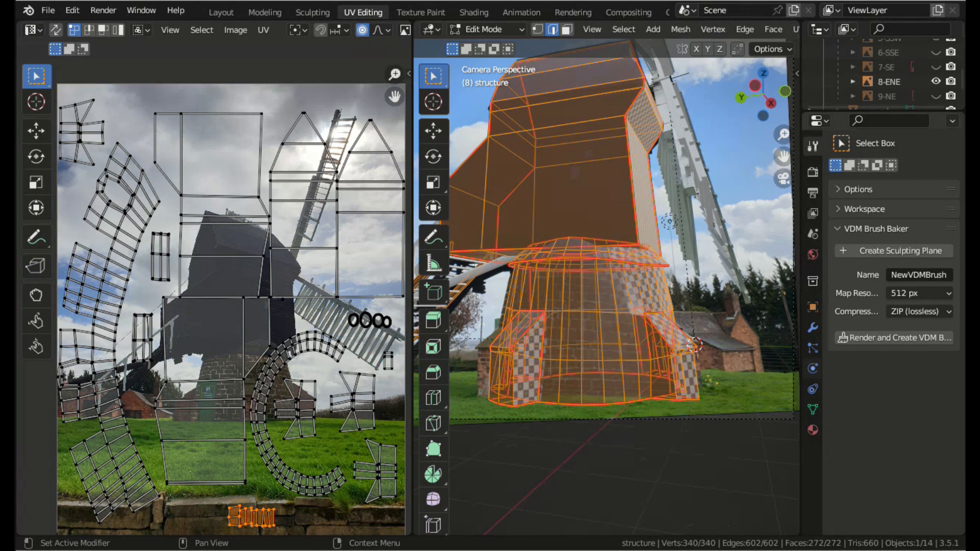
click(813, 410)
click(879, 432)
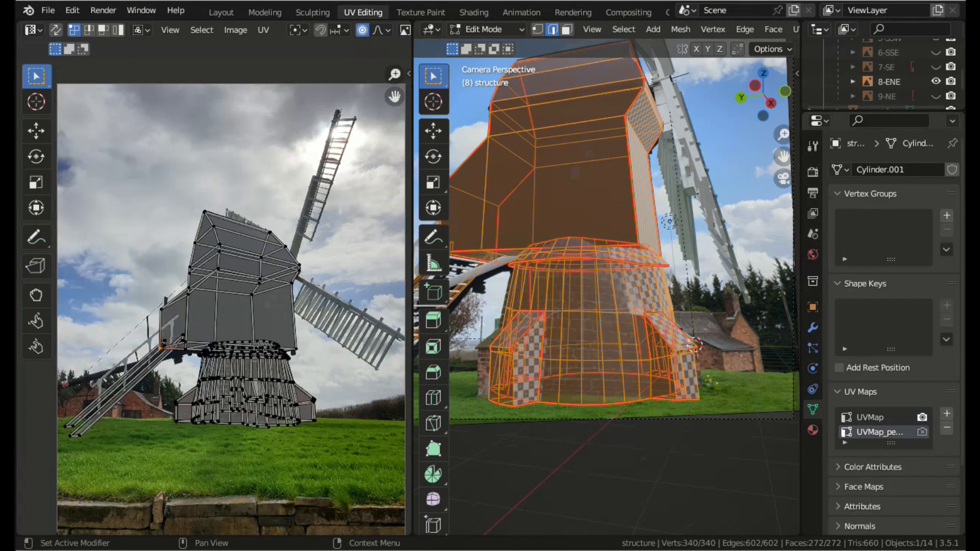
- Show the ENE.jpg photo behind the UVs and reproject the whole structure's UVs from the camera view
scroll(214, 30, down, 5)
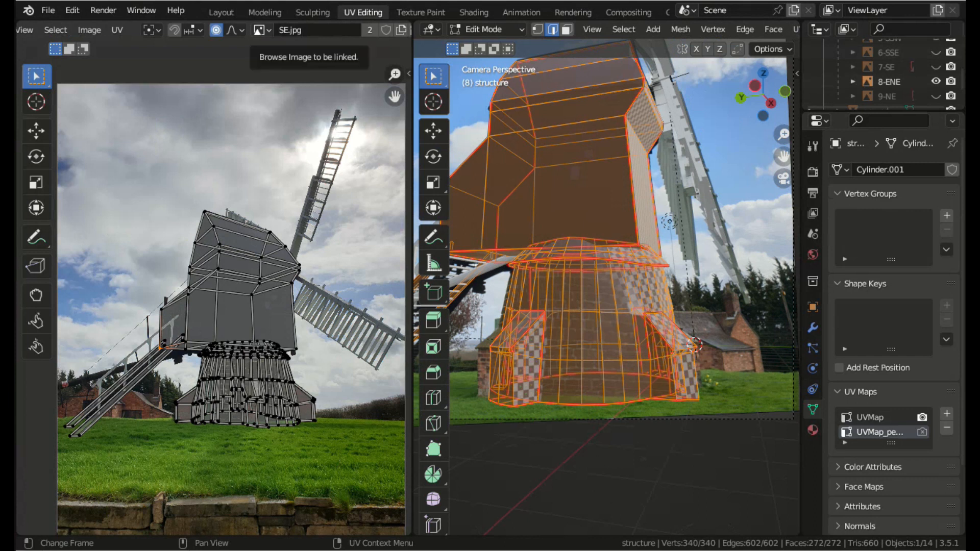
click(261, 30)
click(291, 51)
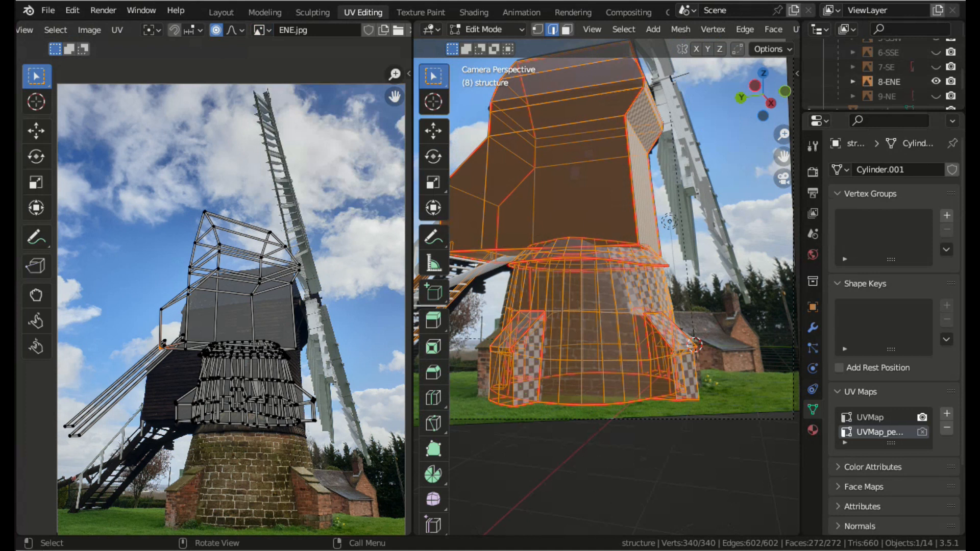
scroll(215, 30, down, 8)
scroll(214, 309, up, 2)
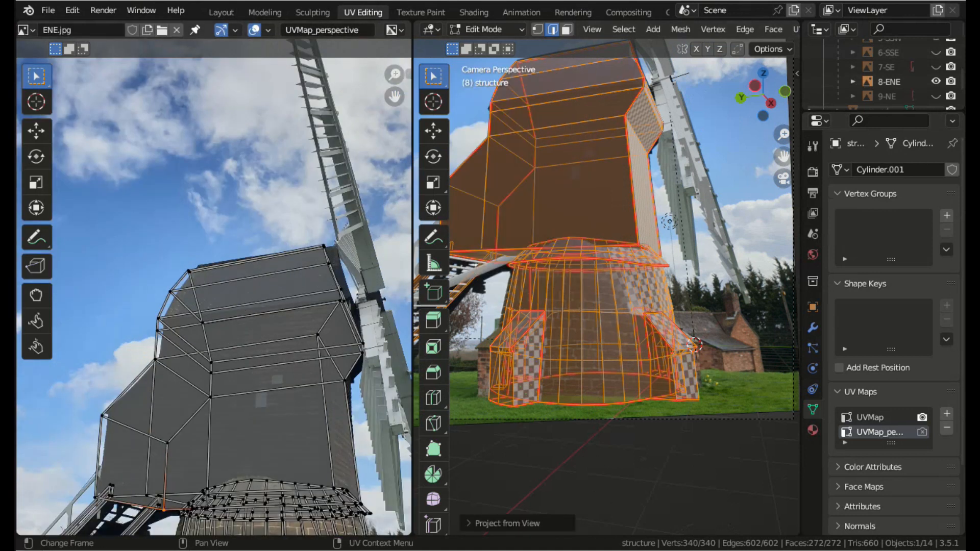
middle_drag(215, 357, 179, 137)
- In face mode, clear the selection and circle-select only the structure faces visible from this camera
key(3)
key(alt+a)
key(c)
drag(526, 280, 506, 364)
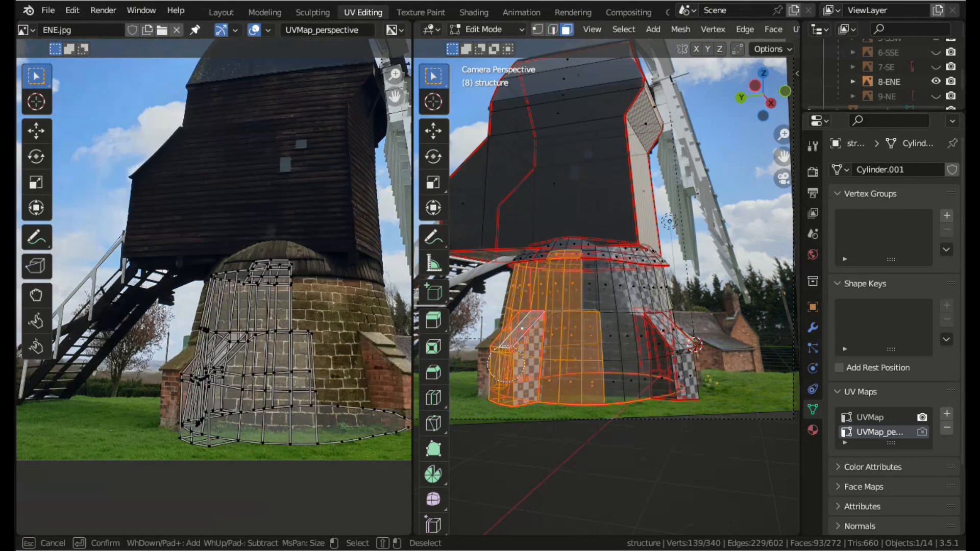
key(c)
mouse_move(513, 388)
mouse_down()
mouse_move(526, 279)
mouse_move(624, 69)
mouse_up()
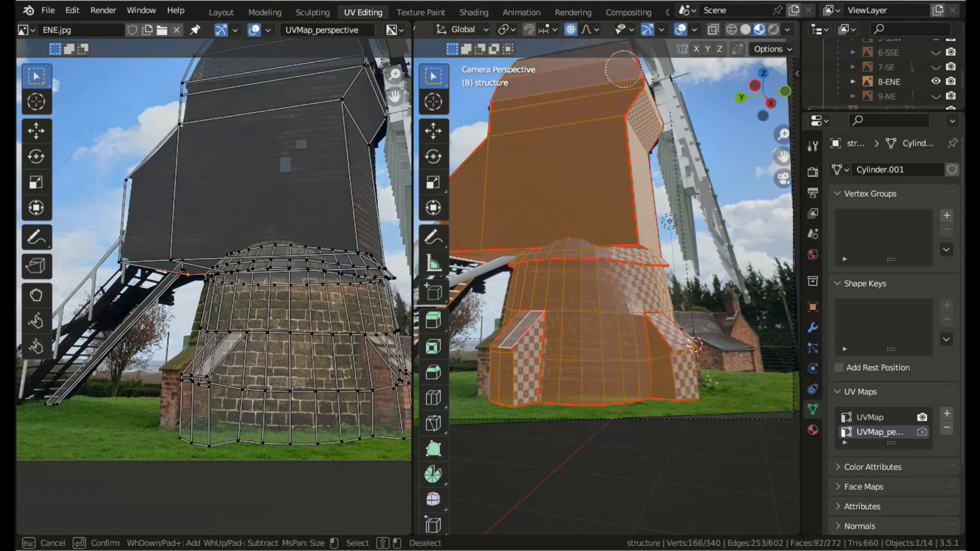
key(Escape)
- Move the left buttress's upper and lower outer UV corners onto the ENE photo with proportional editing
key(c)
scroll(197, 377, down, 14)
click(197, 376)
key(Escape)
key(ctrl+z)
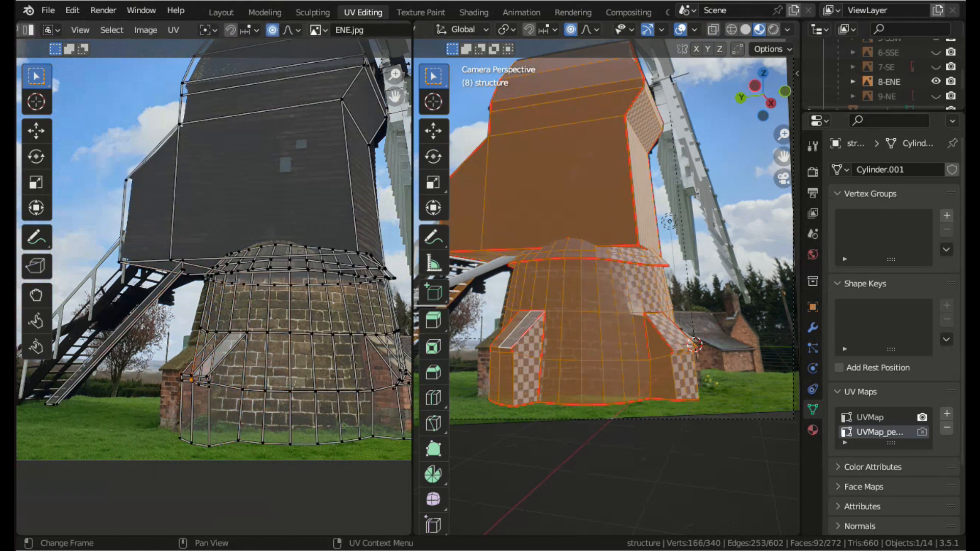
key(g)
scroll(190, 376, down, 1)
click(178, 374)
click(199, 441)
key(g)
scroll(196, 439, up, 10)
click(190, 434)
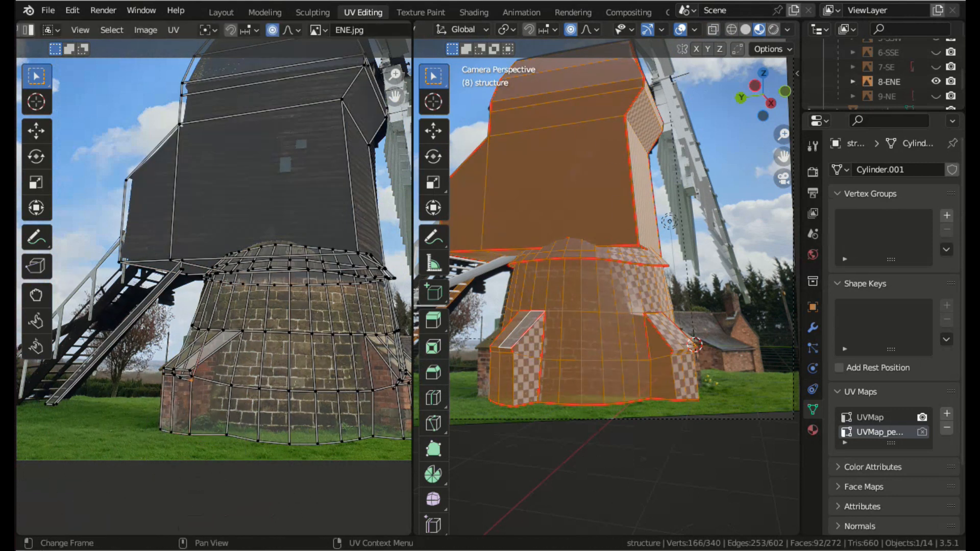
- Match the left buttress's top inner corner and a vertex on the stone base's lower ring to the photo
click(243, 332)
key(g)
click(227, 332)
key(g)
scroll(228, 332, down, 3)
click(222, 332)
click(290, 392)
key(g)
click(286, 387)
- Move the right buttress's upper and lower outer UV corners onto the photo
click(401, 376)
key(g)
click(403, 375)
middle_drag(403, 375, 338, 372)
click(364, 432)
key(g)
click(365, 431)
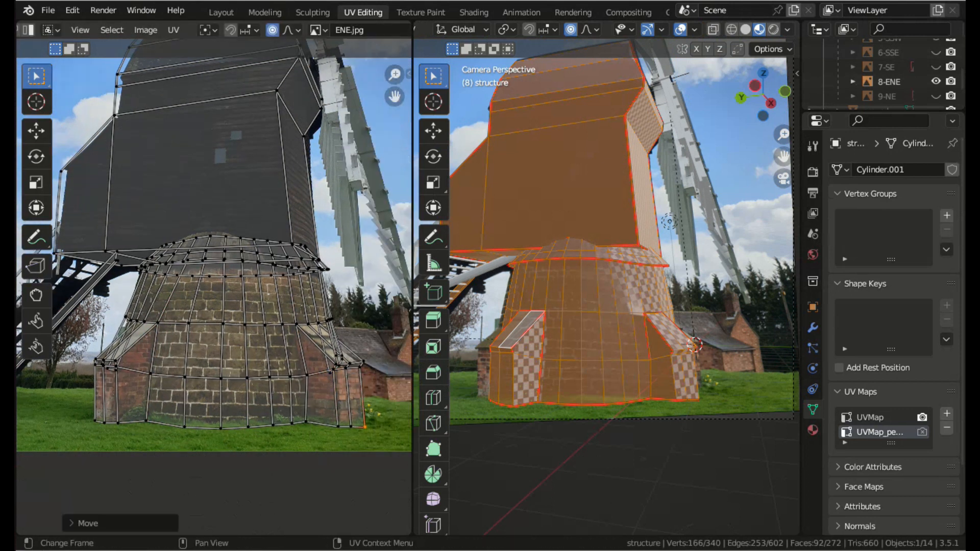
- Select every face of the structure and project the UVs from the camera view again
scroll(365, 431, down, 2)
key(a)
scroll(485, 29, up, 10)
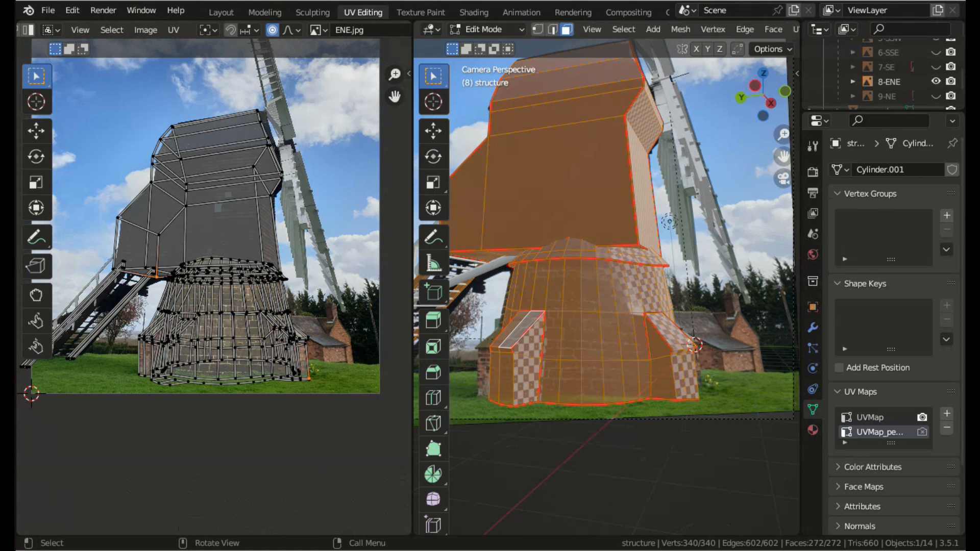
key(alt+a)
key(a)
key(u)
key(Return)
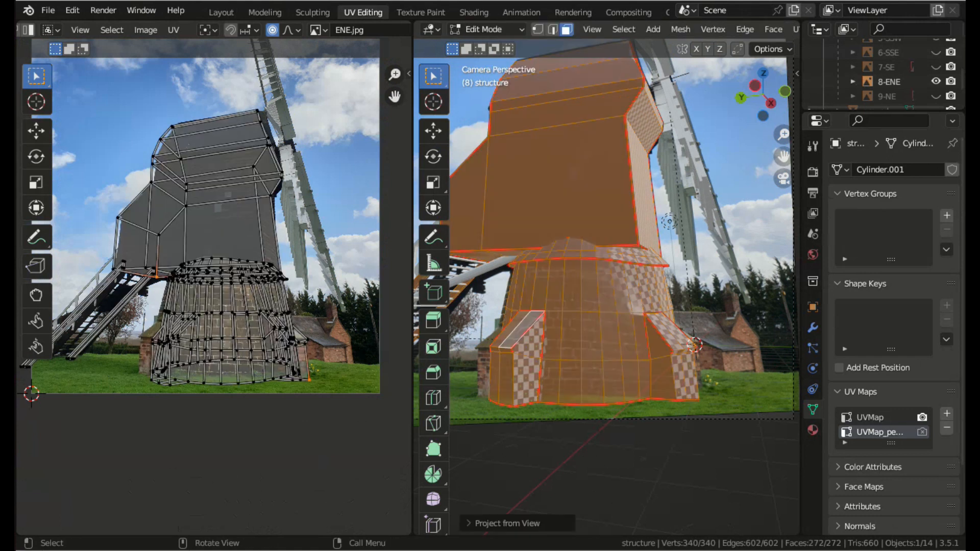
- Rotate all the projected UVs by about 2.5° and shift them slightly to fit the windmill in the ENE photo
key(a)
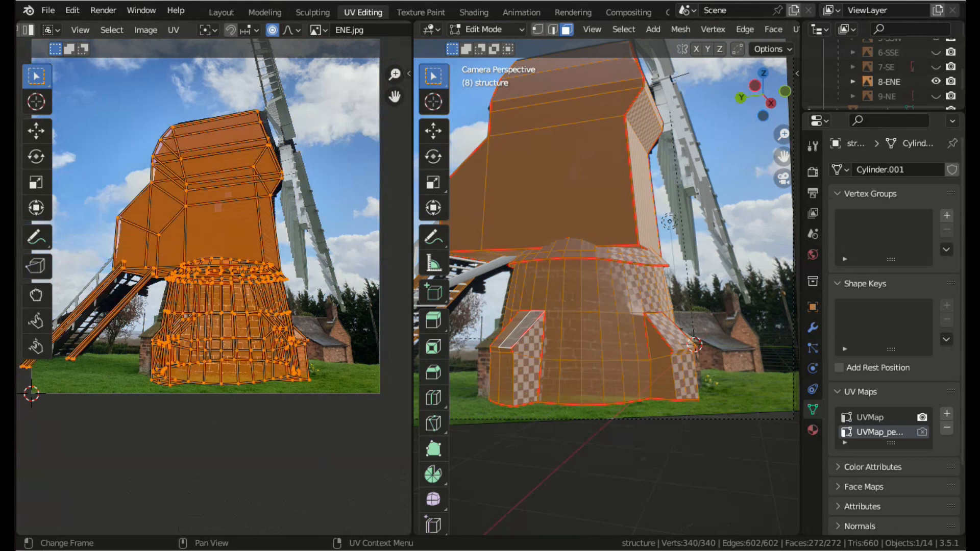
key(r)
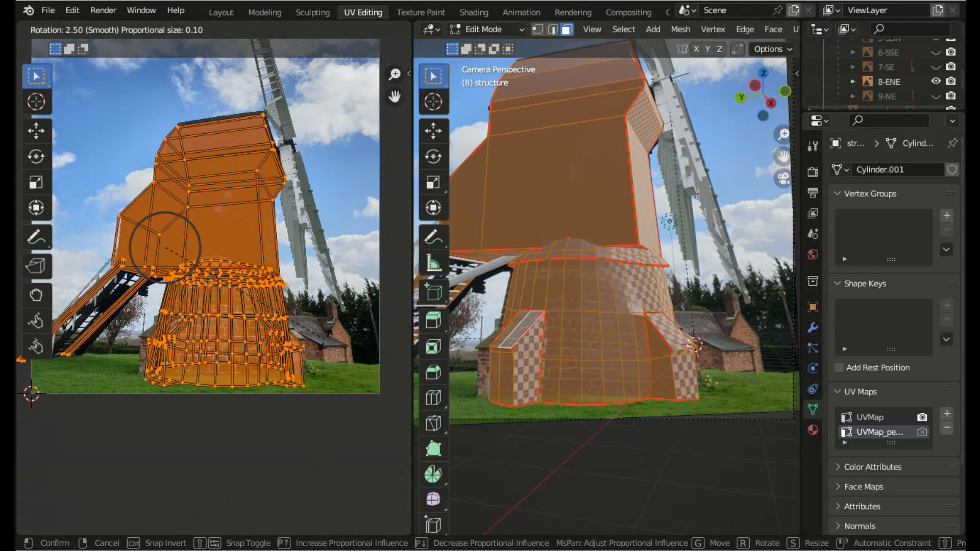
key(Return)
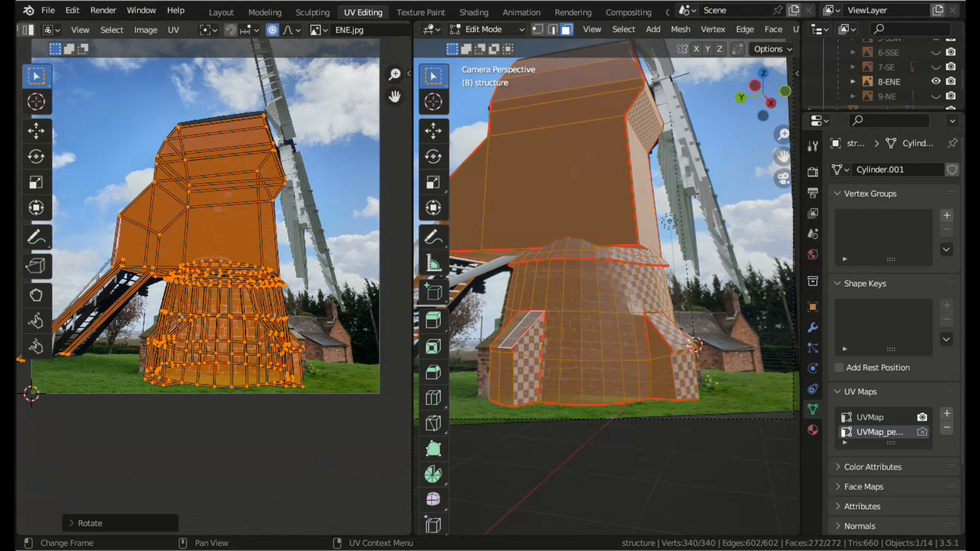
key(g)
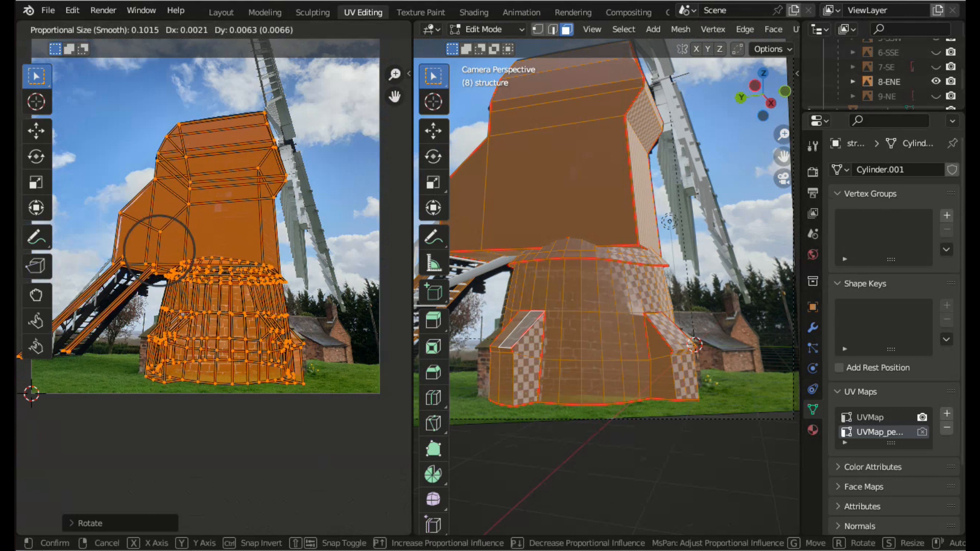
key(Return)
- Move the left buttress's upper and lower outer UV corners onto the photo with proportional editing
scroll(211, 289, up, 4)
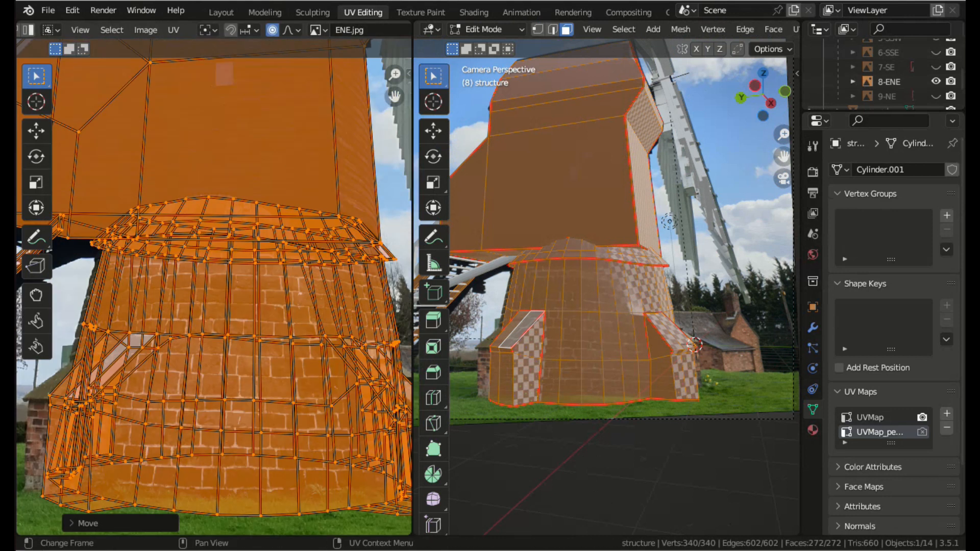
middle_drag(211, 290, 232, 213)
click(72, 330)
key(g)
scroll(65, 331, down, 4)
click(66, 330)
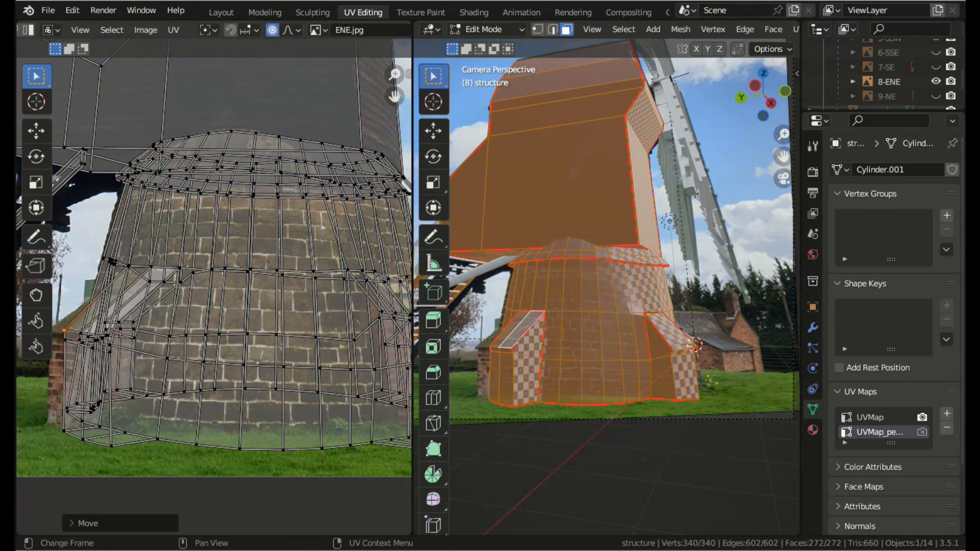
click(64, 430)
key(g)
click(52, 428)
click(64, 331)
key(g)
click(56, 333)
- Align the top inner corner and the lower cap corners of the left buttress with the photo
click(179, 268)
key(g)
click(162, 273)
scroll(51, 383, up, 4)
key(g)
scroll(159, 268, up, 2)
click(145, 264)
click(91, 259)
key(g)
click(85, 258)
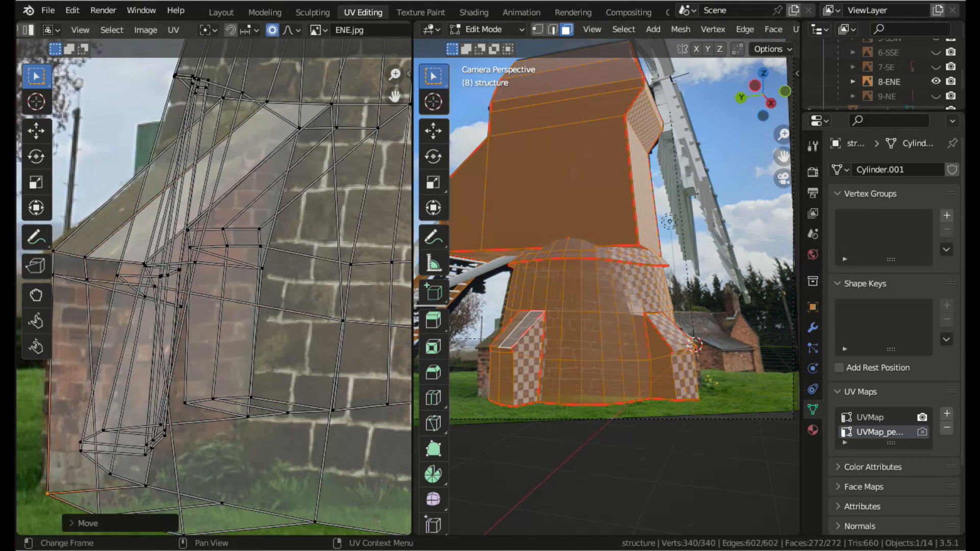
- Align the left buttress's lower front corner and the foot corner meeting the stone base with the photo
scroll(214, 295, down, 2)
click(205, 447)
key(g)
click(185, 435)
click(276, 437)
key(g)
click(243, 418)
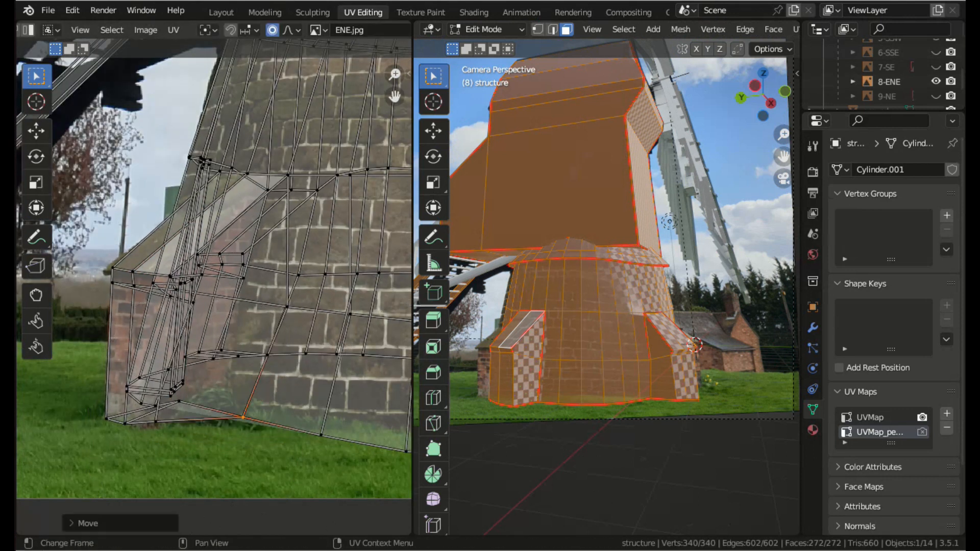
scroll(243, 418, up, 2)
key(g)
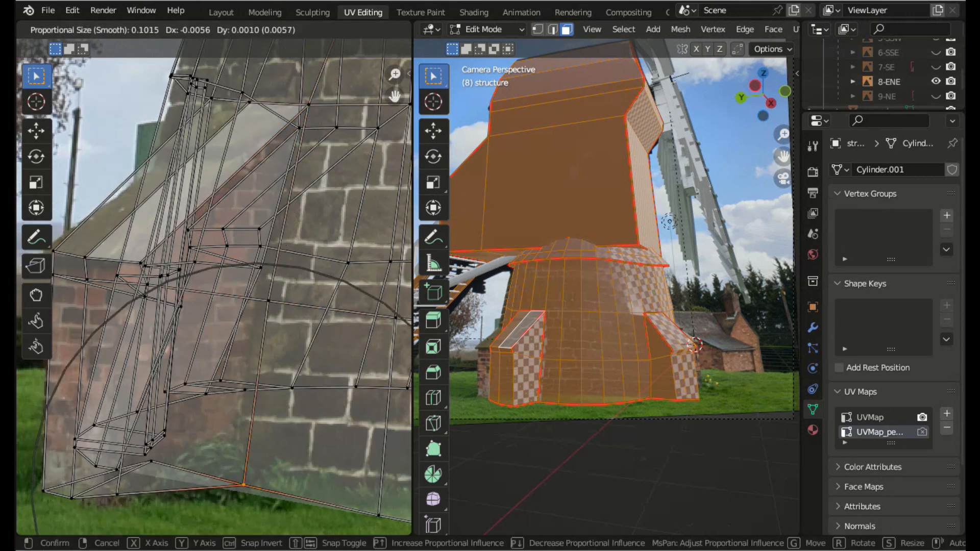
click(244, 484)
- Adjust a UV vertex on the stone base's bottom edge and the upper rear corner of the timber body
scroll(215, 296, down, 6)
click(317, 352)
key(g)
scroll(317, 352, down, 7)
click(317, 352)
key(g)
click(145, 90)
key(g)
click(146, 92)
- Move the UV vertices along the timber body's rear outline and roof edge onto the photo
scroll(146, 92, up, 2)
shift+middle_drag(225, 91, 110, 460)
click(115, 370)
key(g)
click(111, 379)
click(140, 262)
key(g)
click(140, 269)
click(173, 237)
key(g)
scroll(173, 237, up, 8)
click(173, 234)
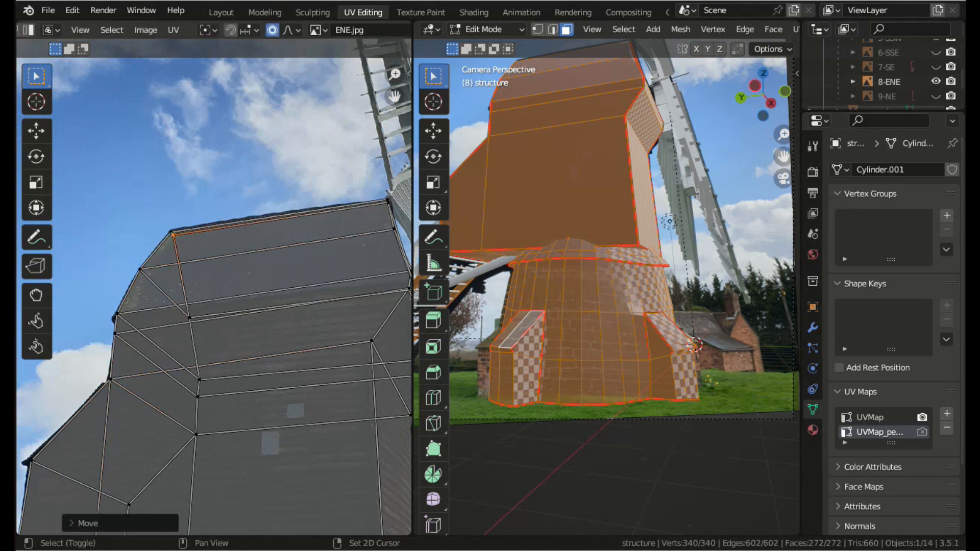
- Move the right buttress's outer UV corners onto the photo
shift+middle_drag(173, 235, 64, 181)
click(334, 305)
middle_drag(327, 470, 283, 143)
click(321, 467)
key(g)
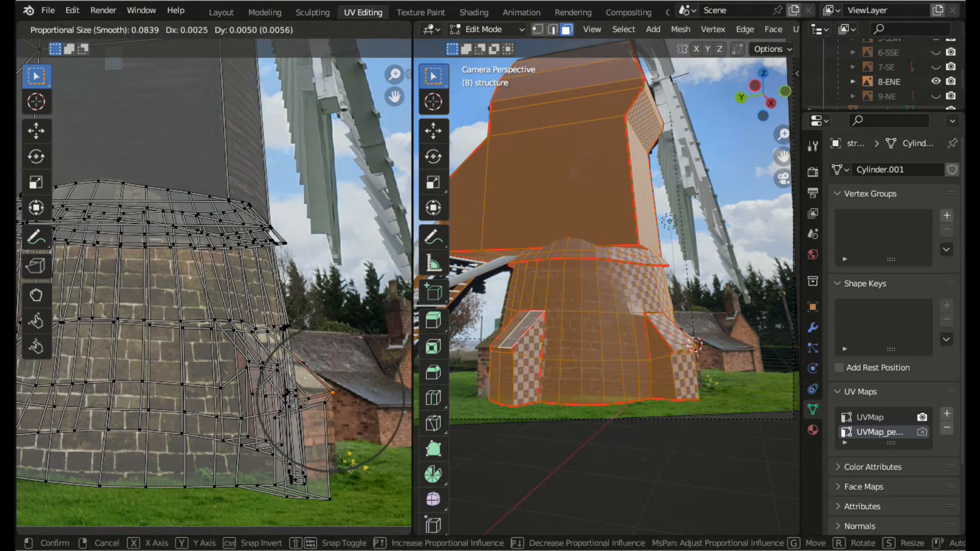
click(325, 469)
- Align the right buttress's cap front corner and top inner corner with the photo
scroll(213, 287, up, 2)
middle_drag(327, 465, 319, 438)
click(321, 437)
key(g)
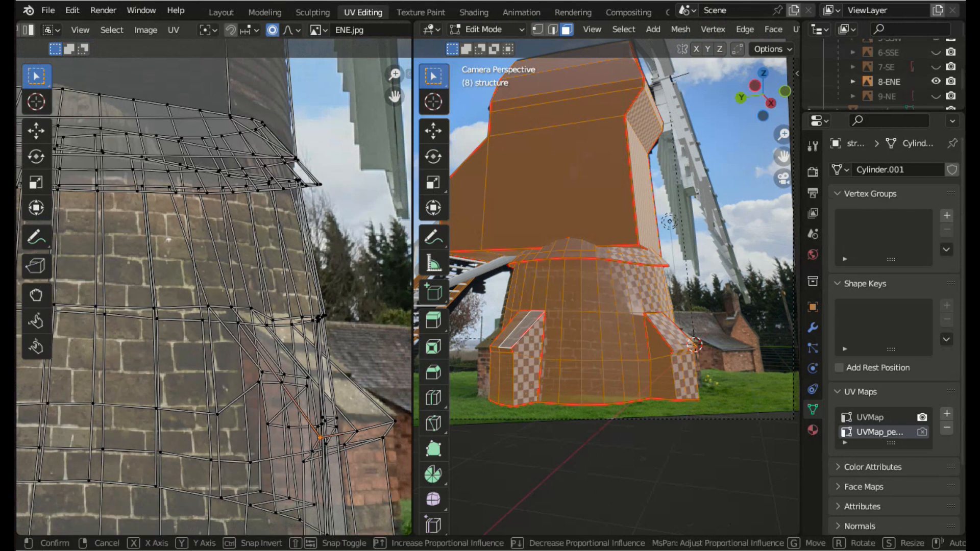
click(334, 423)
click(231, 307)
key(g)
click(269, 316)
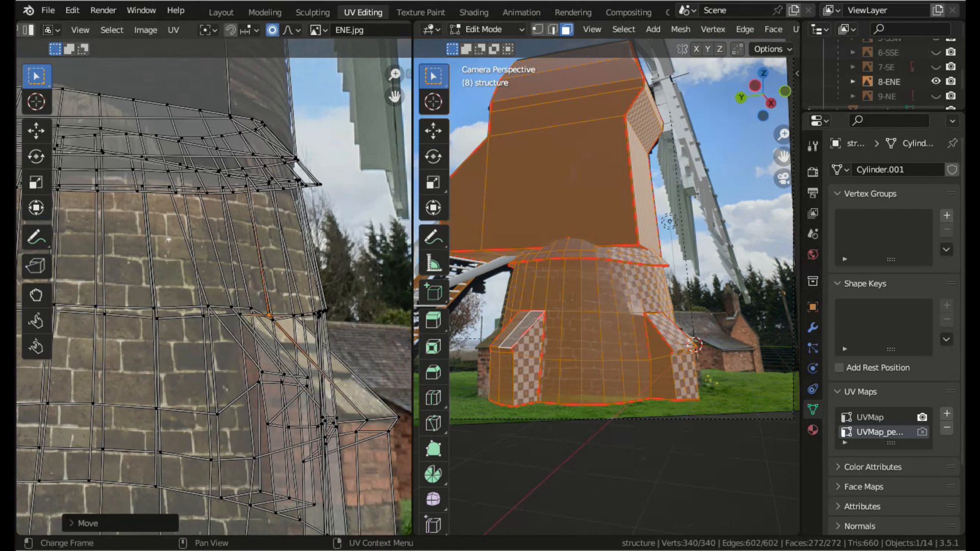
- Move the UV corner where the right buttress's foot meets the stone base onto the photo
middle_drag(269, 316, 250, 237)
click(239, 473)
key(g)
click(222, 464)
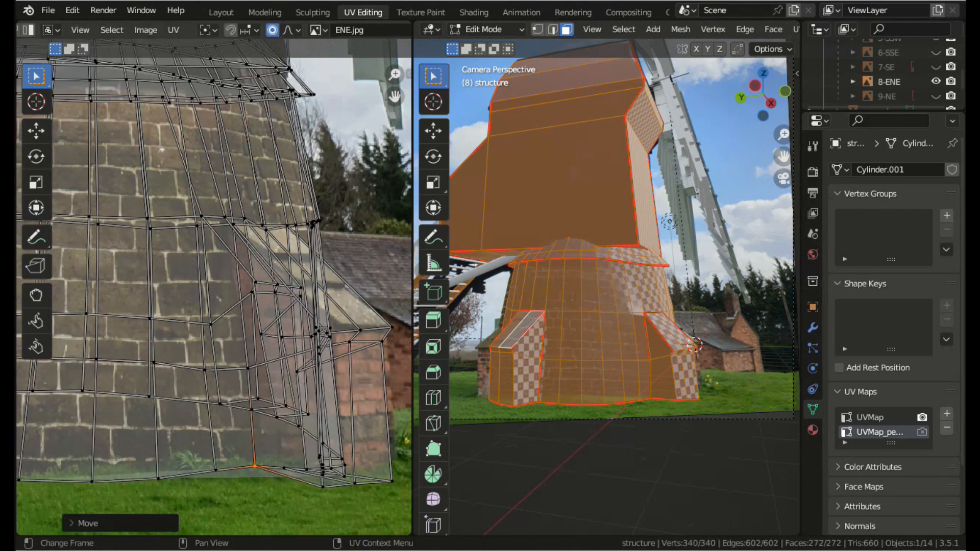
scroll(222, 465, down, 4)
- Switch to Texture Paint mode with structure_base as the canvas and ENE.jpg as the source clone image
click(488, 29)
click(492, 124)
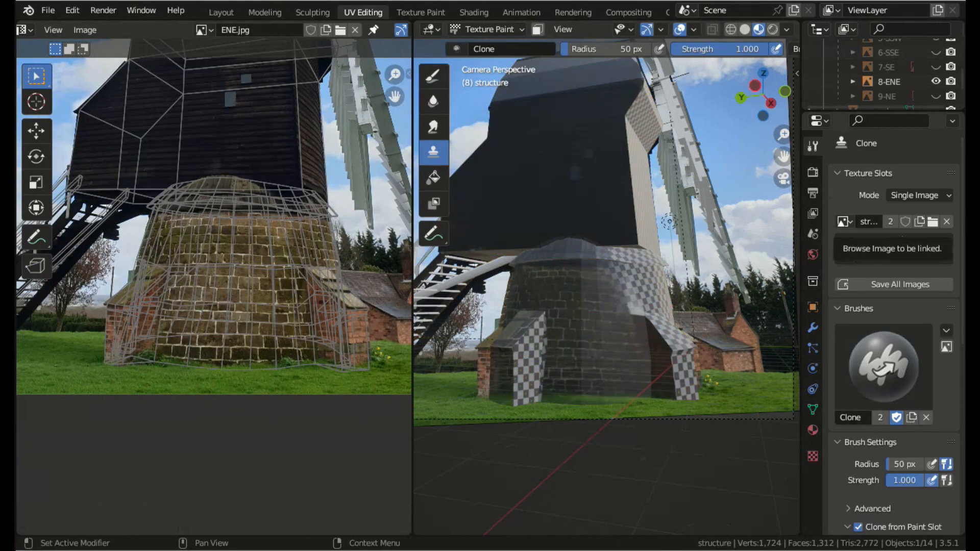
click(845, 221)
click(715, 339)
scroll(878, 306, down, 5)
click(845, 418)
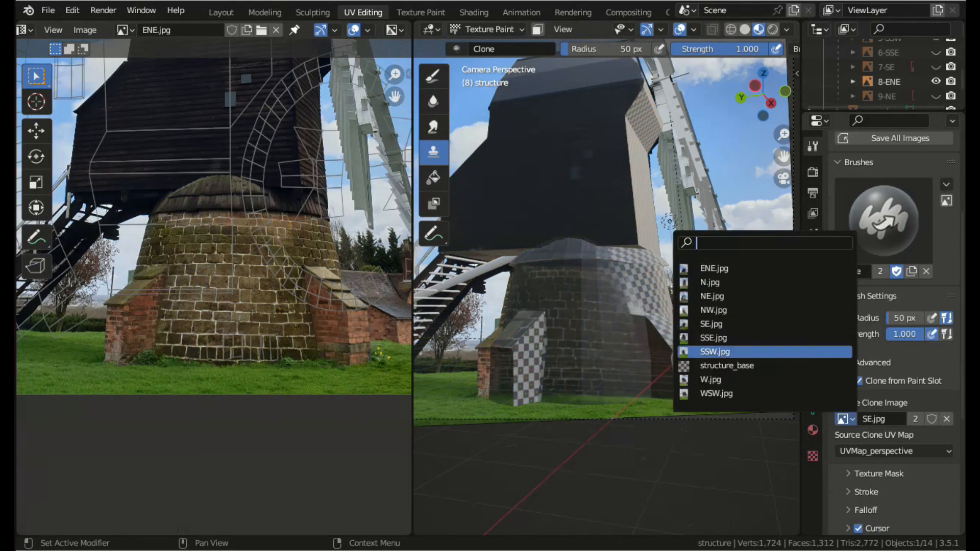
click(716, 268)
- Set the Clone brush strength to 0.511 and clone the ENE photo over both buttresses, the stone base and its roof skirt
scroll(666, 414, up, 3)
mouse_move(462, 403)
mouse_down()
mouse_move(464, 372)
mouse_move(449, 438)
mouse_move(480, 378)
mouse_up()
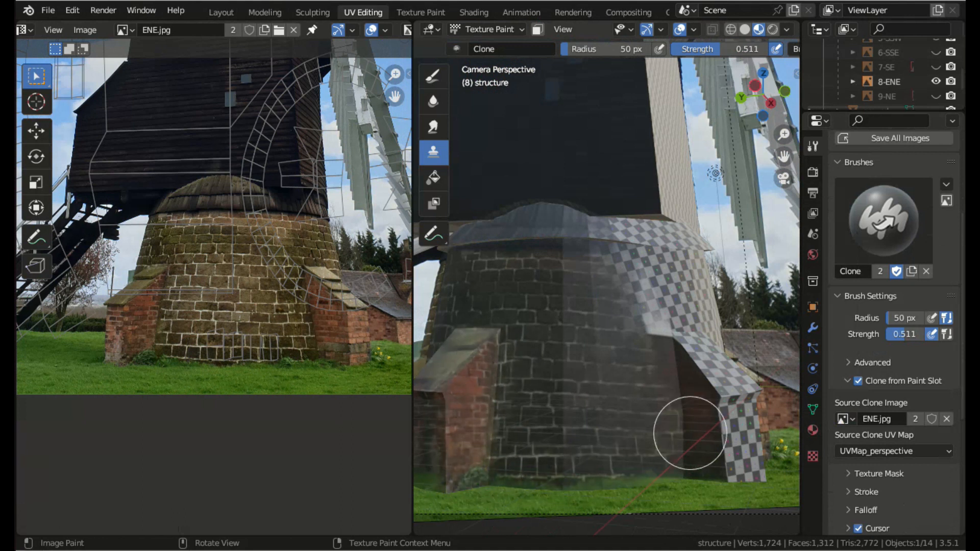
drag(690, 433, 725, 389)
mouse_move(681, 305)
mouse_down()
mouse_move(656, 247)
mouse_move(652, 325)
mouse_up()
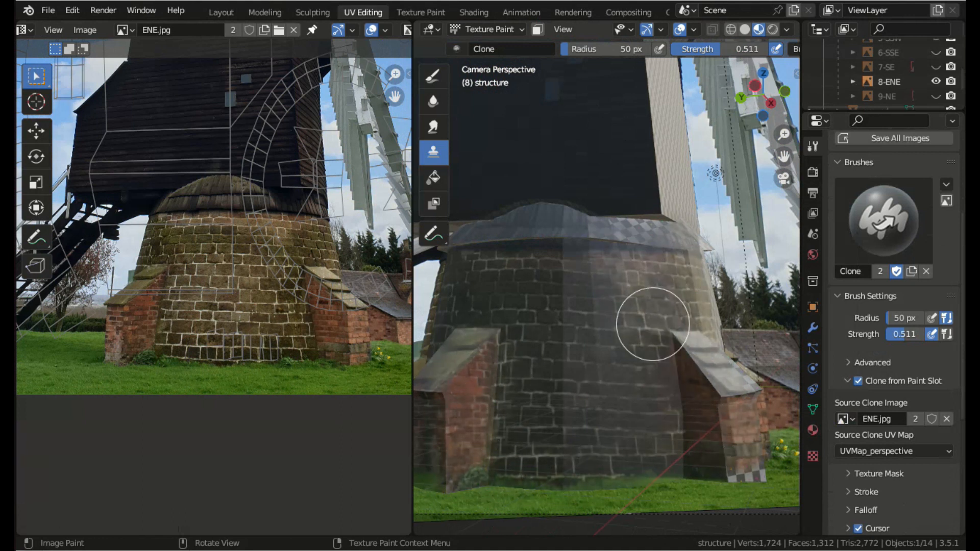
drag(557, 399, 538, 267)
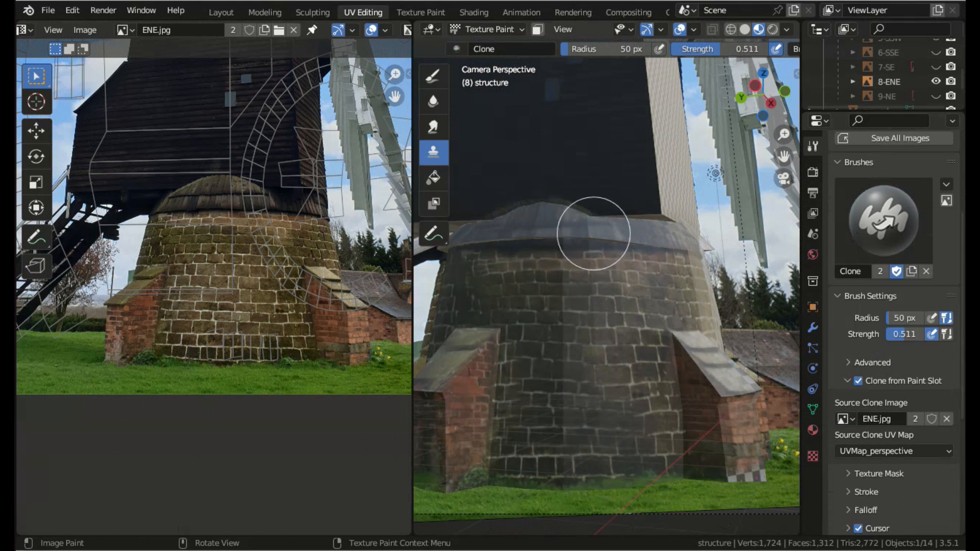
mouse_move(668, 193)
middle_down()
mouse_move(556, 392)
mouse_move(574, 432)
middle_up()
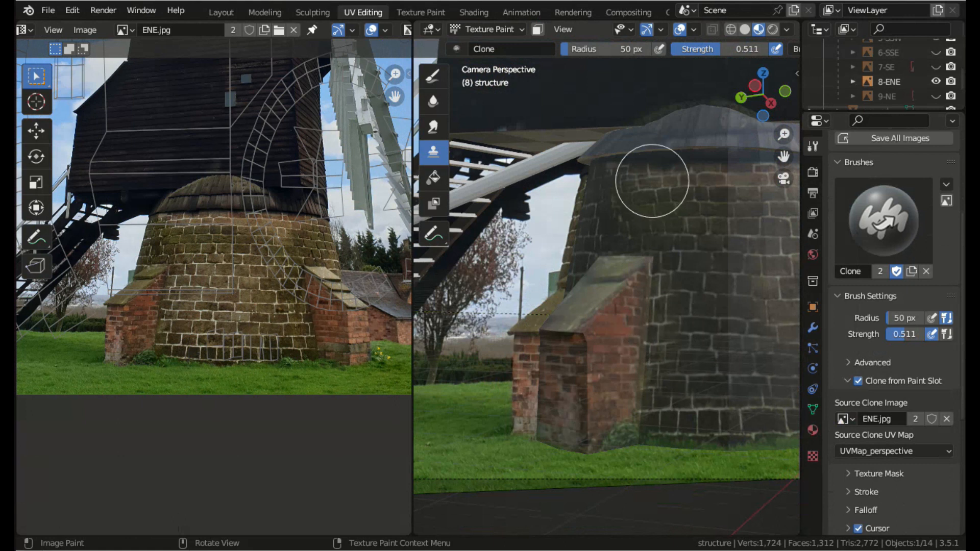
middle_drag(730, 361, 685, 416)
scroll(396, 11, down, 3)
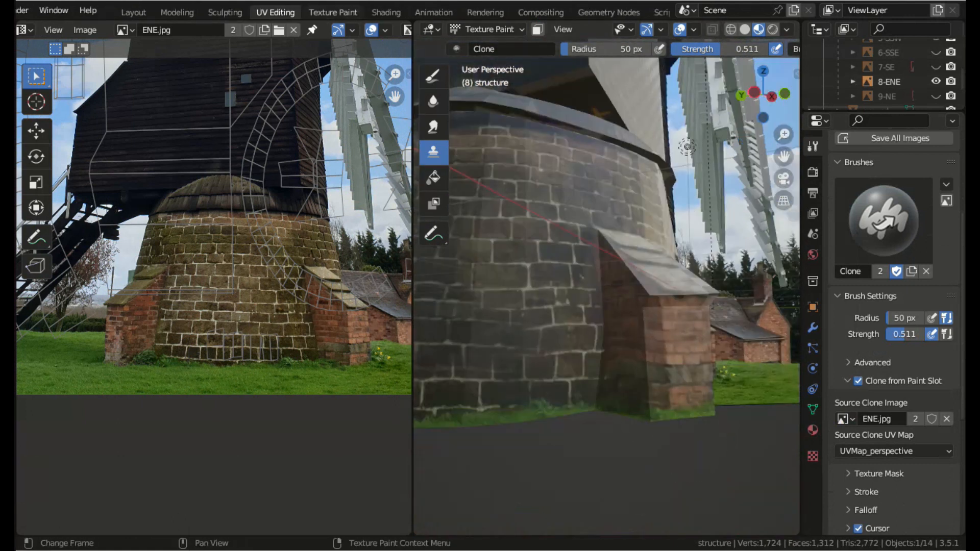
- Return to Edit Mode and refine the right buttress's two lower inner UV corners against the photo
scroll(378, 30, down, 1)
click(488, 29)
click(487, 61)
scroll(214, 204, up, 4)
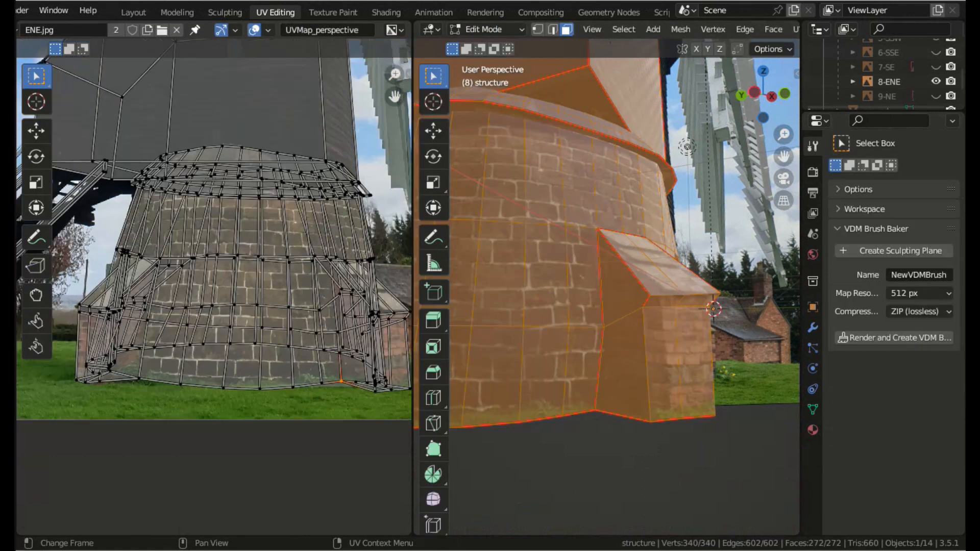
key(g)
click(364, 351)
click(331, 357)
key(g)
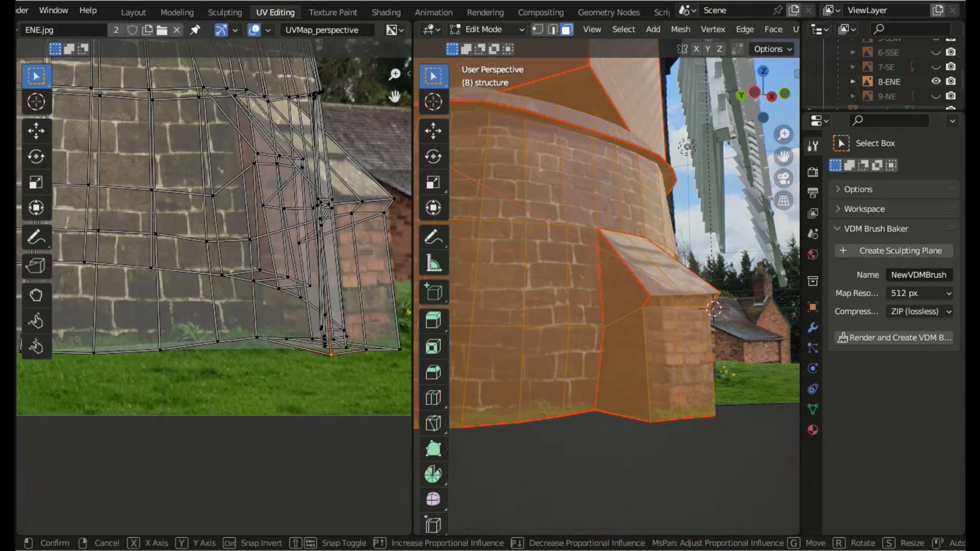
click(341, 352)
- Refine the right buttress's inner UV vertices at the cap's front corner and its top against the photo
scroll(341, 352, up, 2)
shift+middle_drag(341, 352, 227, 431)
click(194, 221)
key(g)
click(217, 207)
click(94, 409)
shift+middle_drag(204, 255, 231, 369)
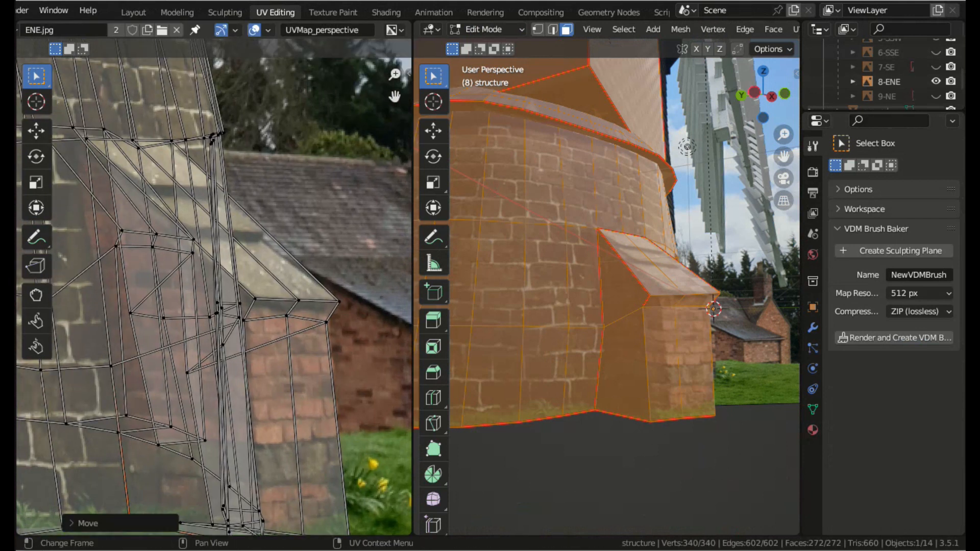
click(77, 136)
key(g)
- Switch back to Texture Paint and clone the ENE photo over the right buttress's cap and brick side
click(487, 29)
click(480, 127)
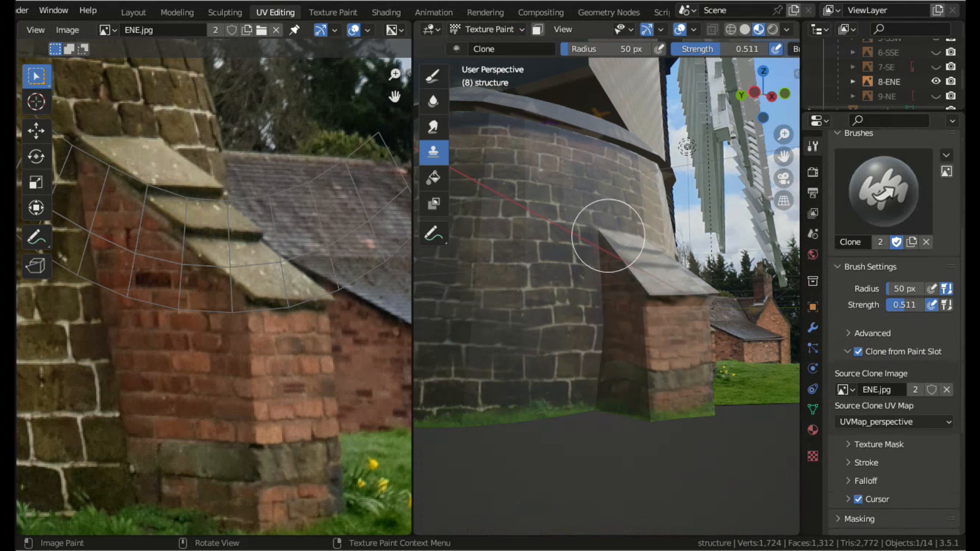
middle_drag(690, 303, 647, 364)
scroll(647, 363, up, 3)
middle_drag(648, 327, 666, 271)
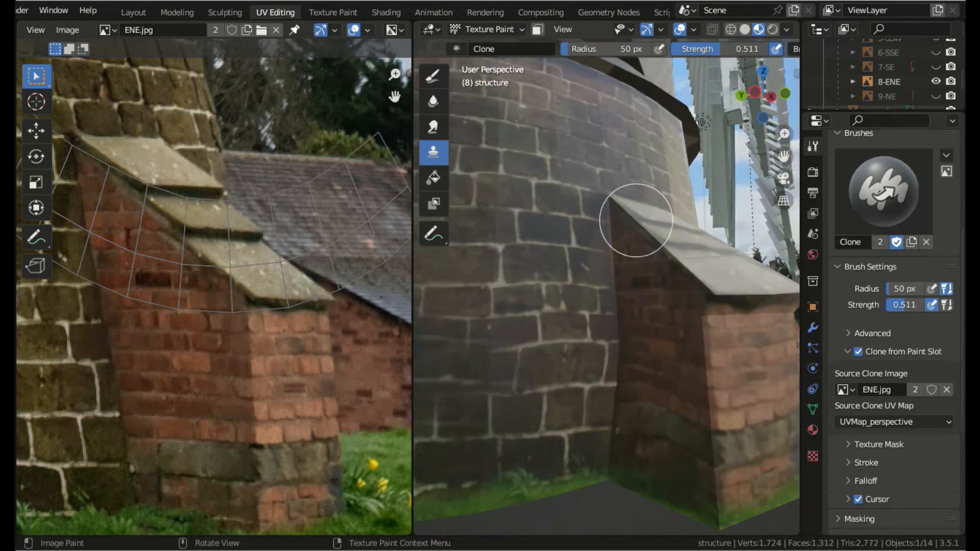
middle_drag(697, 326, 666, 341)
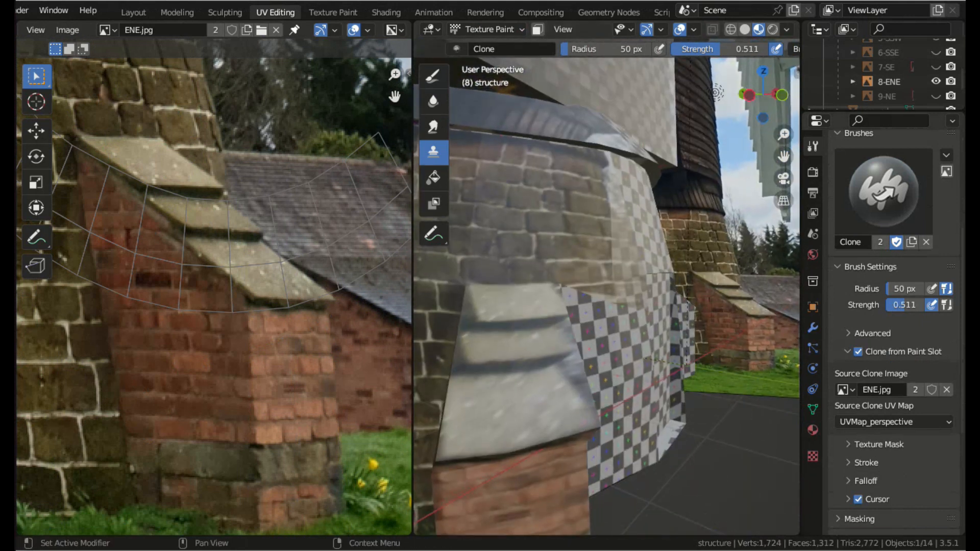
- Turn off Clone from Paint Slot and clone nearby painted texture over the edges of the right buttress's stone cap
scroll(894, 331, down, 3)
scroll(894, 332, up, 5)
click(858, 410)
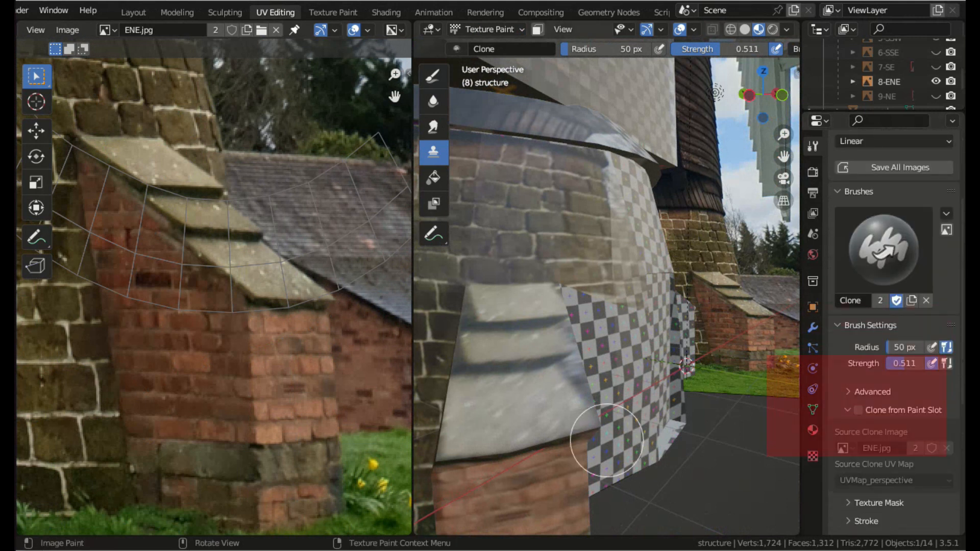
middle_drag(520, 374, 554, 353)
ctrl+middle_drag(554, 353, 554, 286)
shift+middle_drag(568, 394, 609, 394)
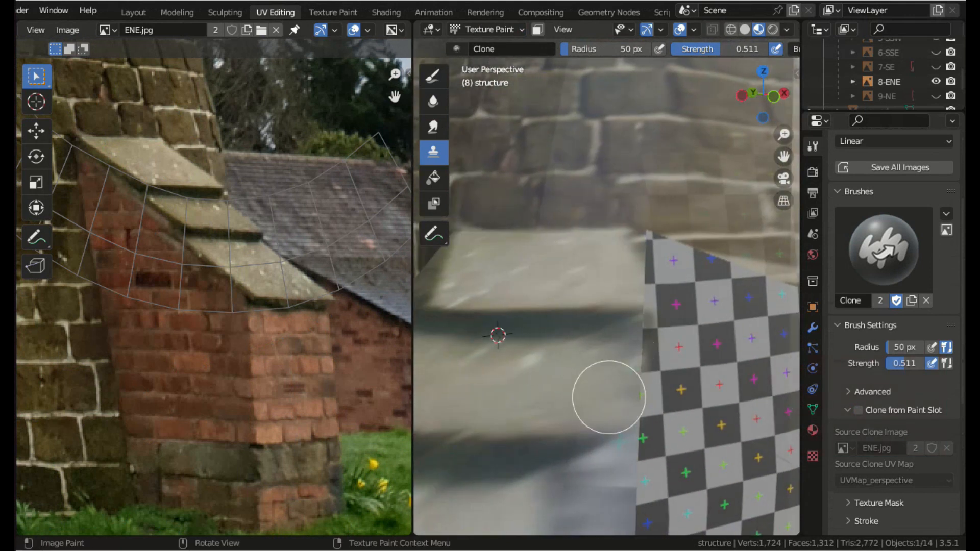
drag(609, 397, 608, 447)
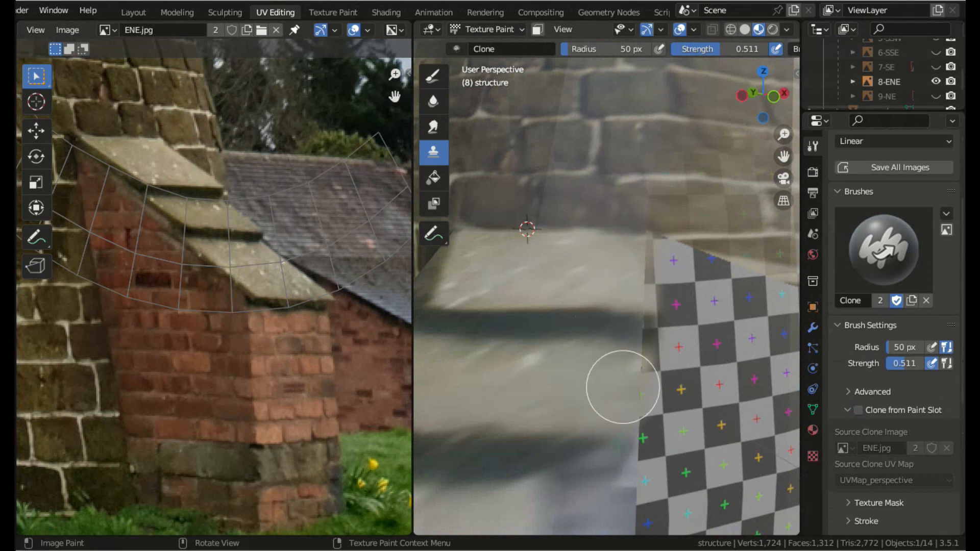
scroll(623, 387, down, 5)
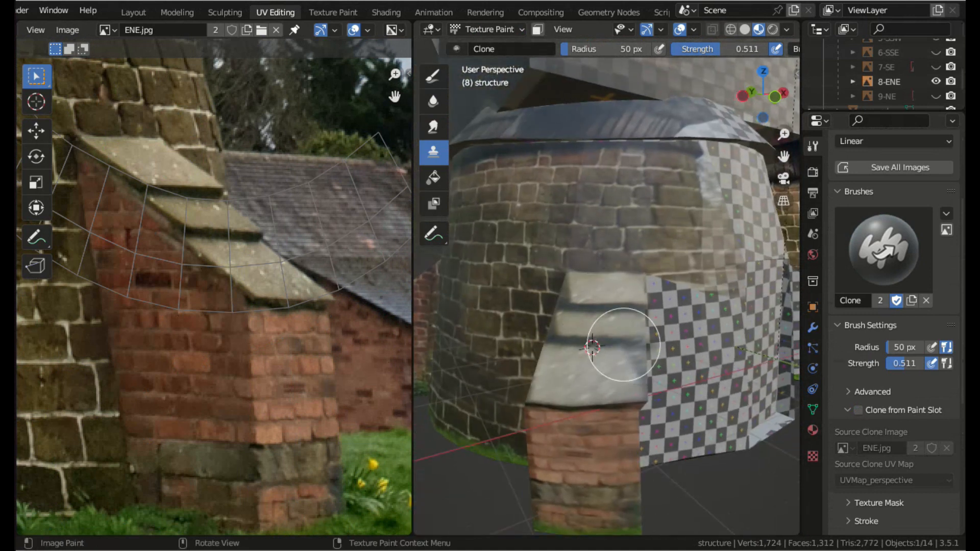
scroll(642, 347, up, 4)
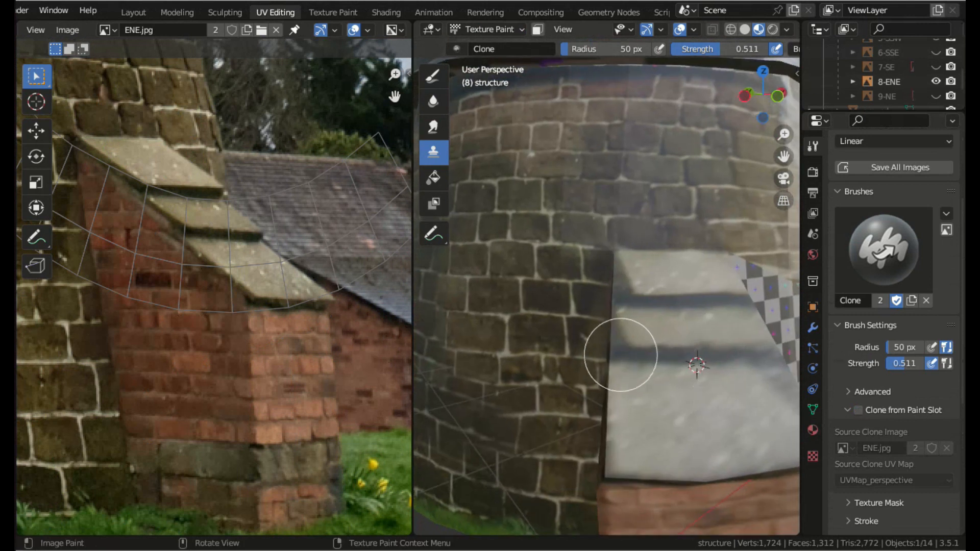
- Re-enable Clone from Paint Slot and check the seam between the right buttress's cap and the stone base
scroll(623, 302, down, 3)
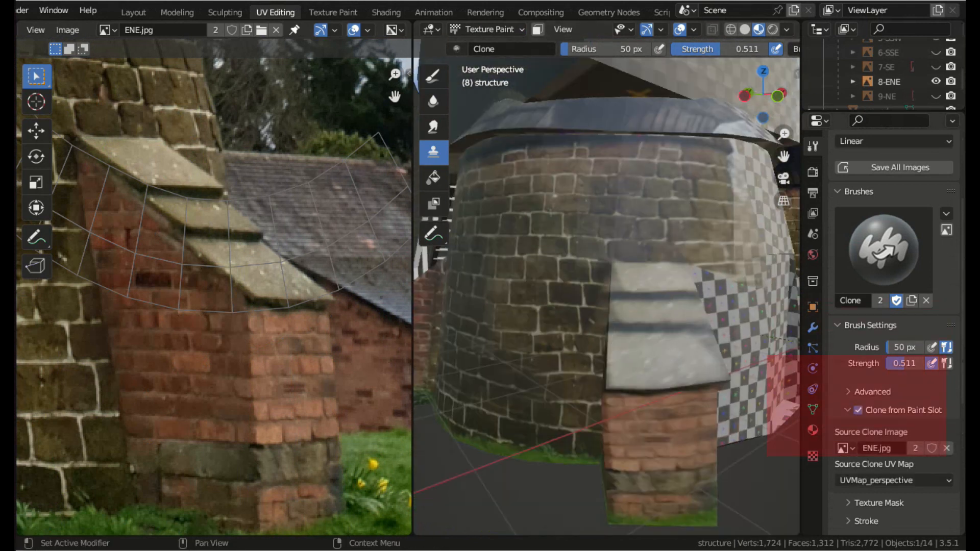
scroll(685, 272, up, 5)
shift+middle_drag(685, 273, 626, 270)
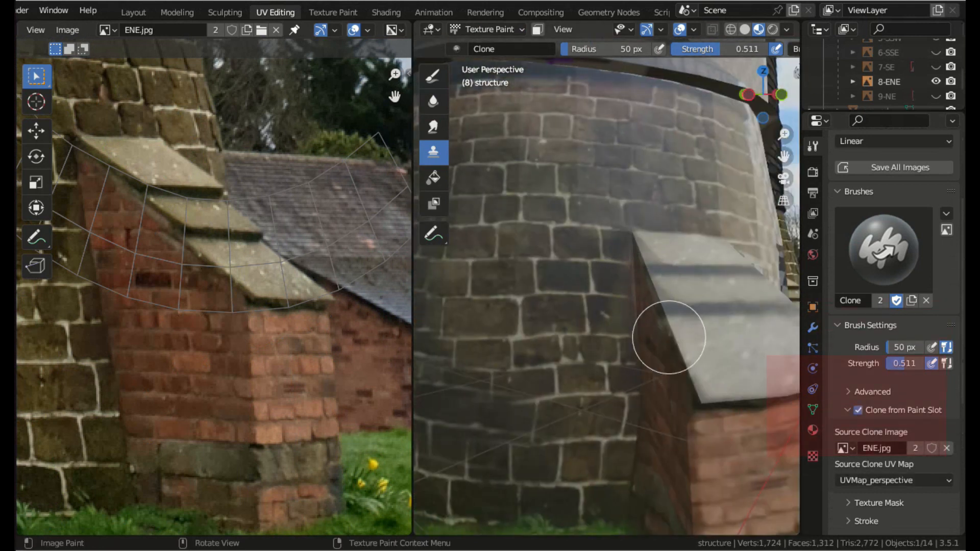
scroll(669, 337, down, 3)
scroll(652, 360, down, 4)
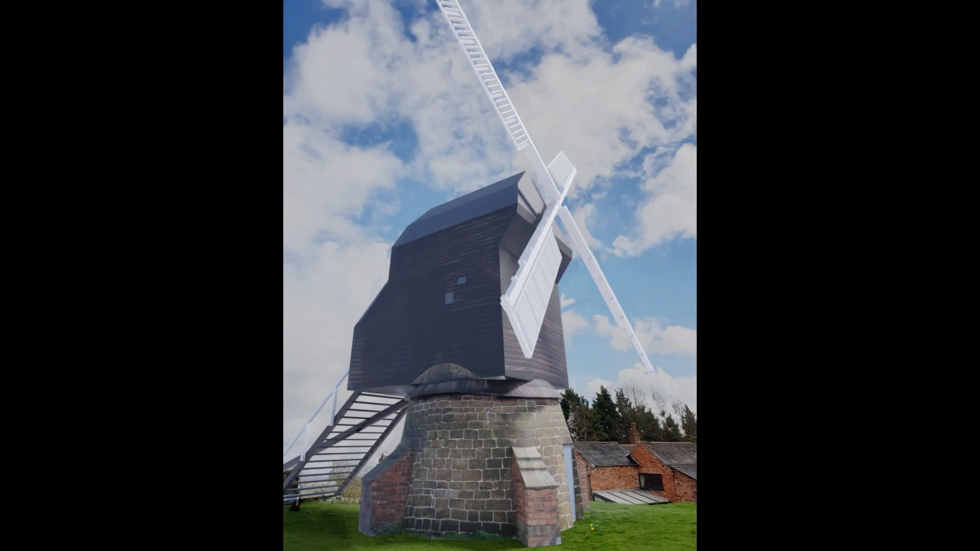